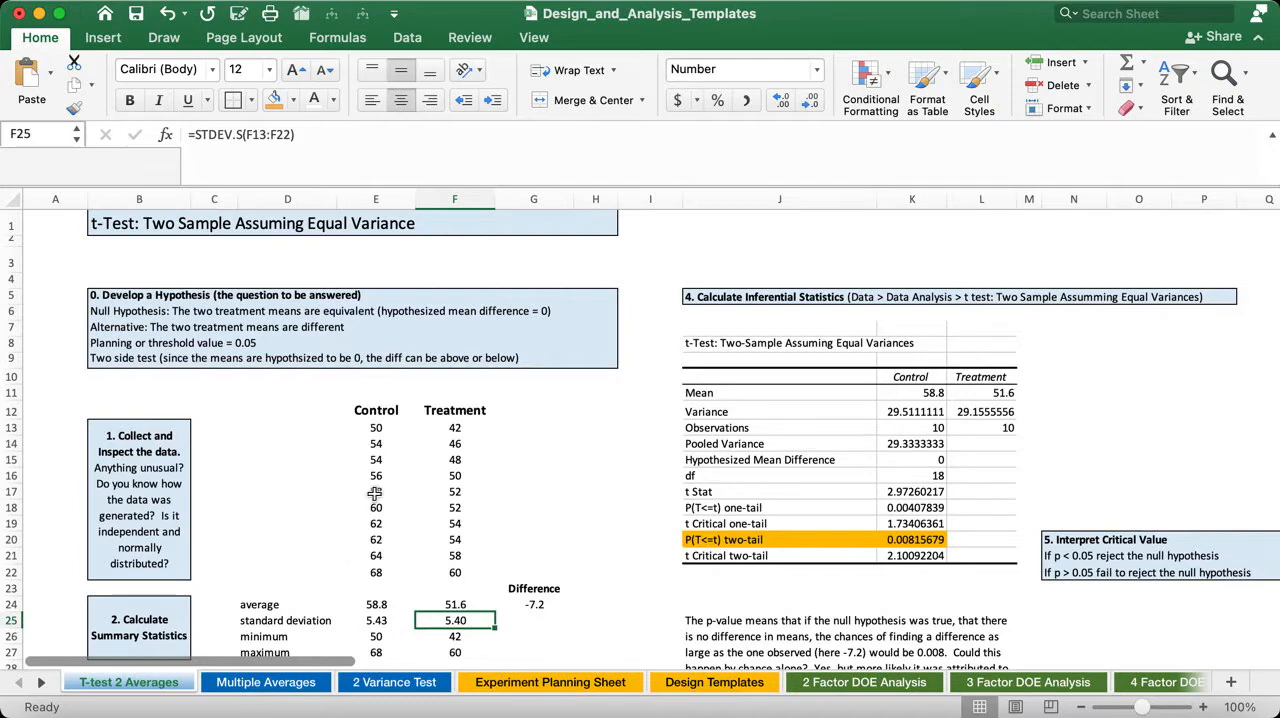
# - Examine the Control and Treatment data columns, the Control average formula and the formula for the difference between averages
pyautogui.moveTo(379, 430); pyautogui.dragTo(377, 566)
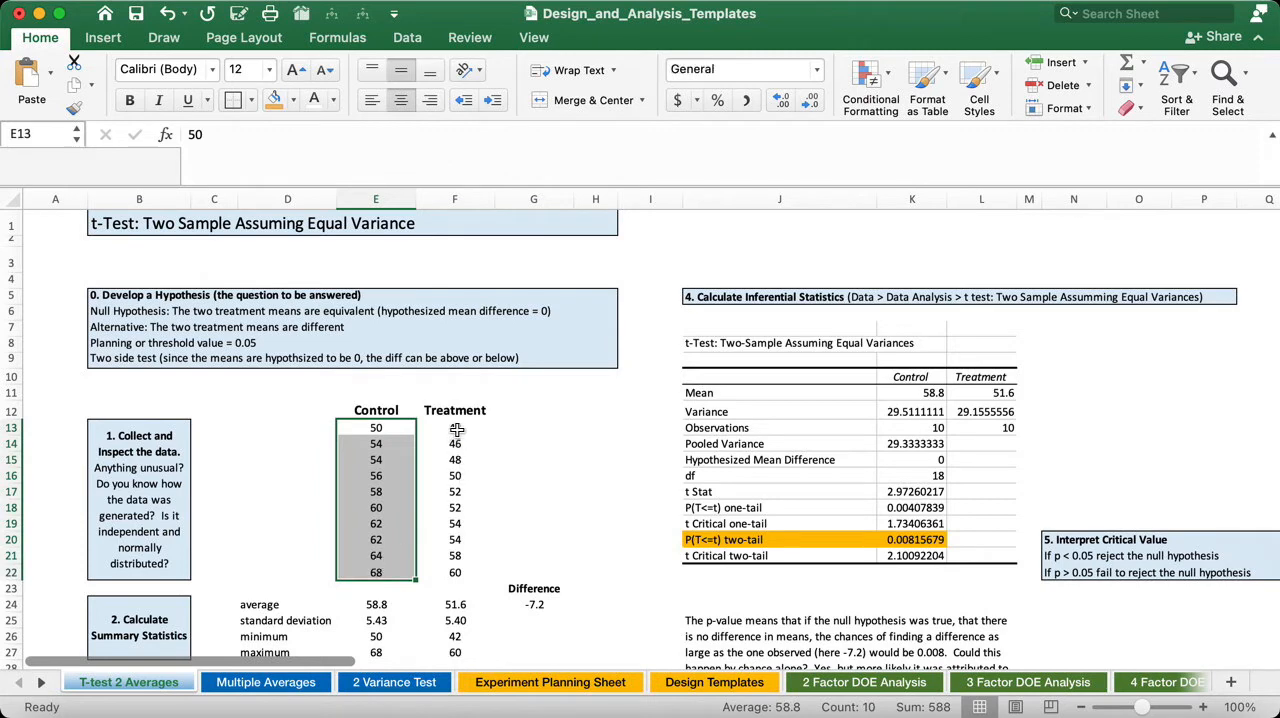
pyautogui.moveTo(455, 430); pyautogui.dragTo(455, 573)
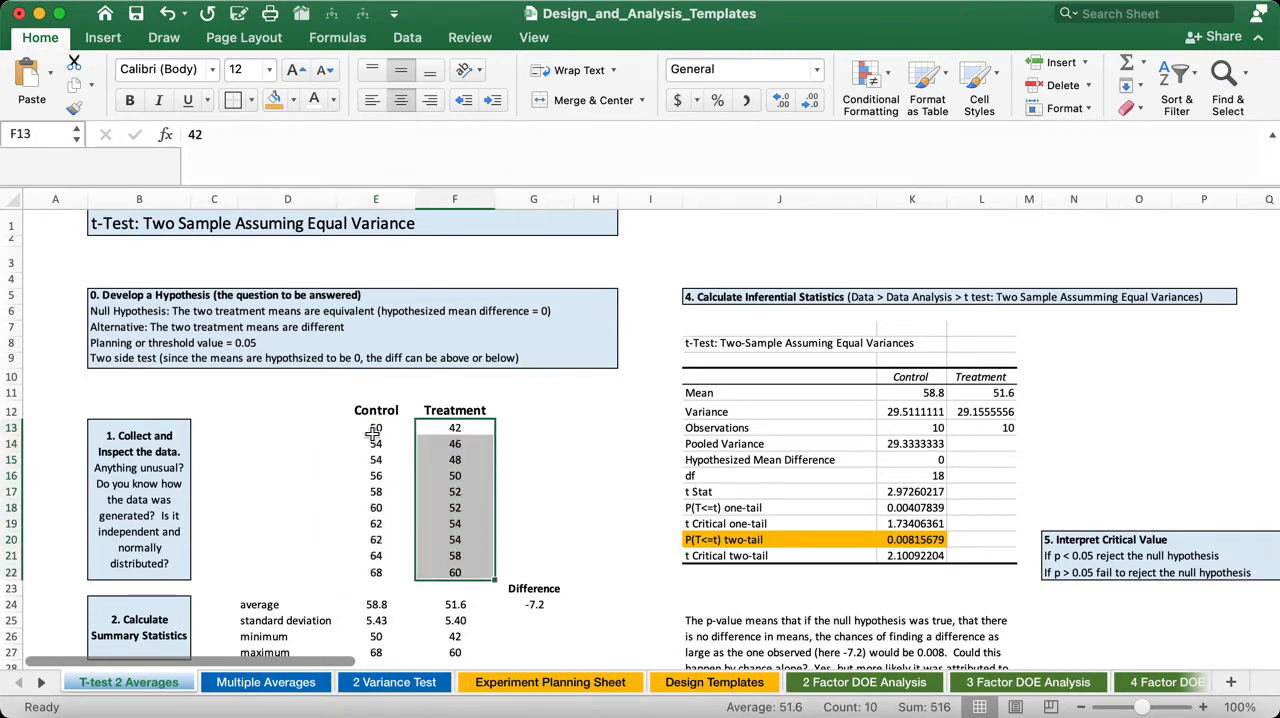
pyautogui.click(386, 603)
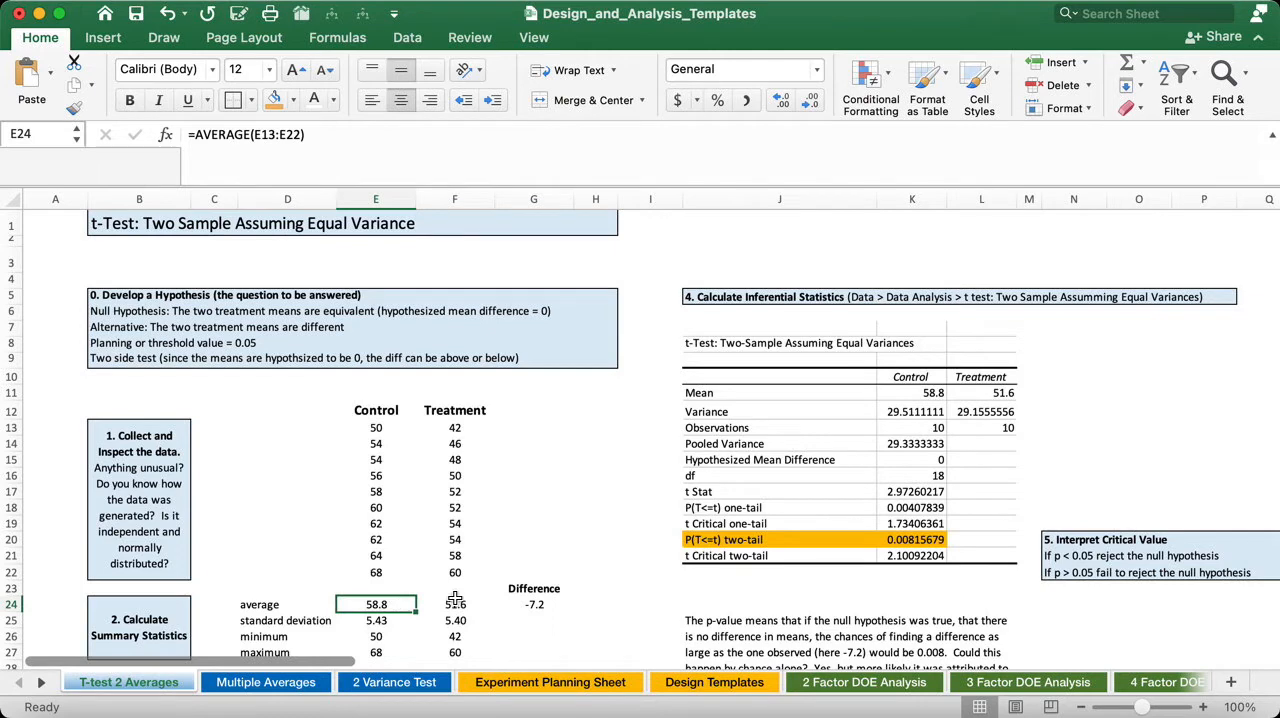
pyautogui.click(562, 607)
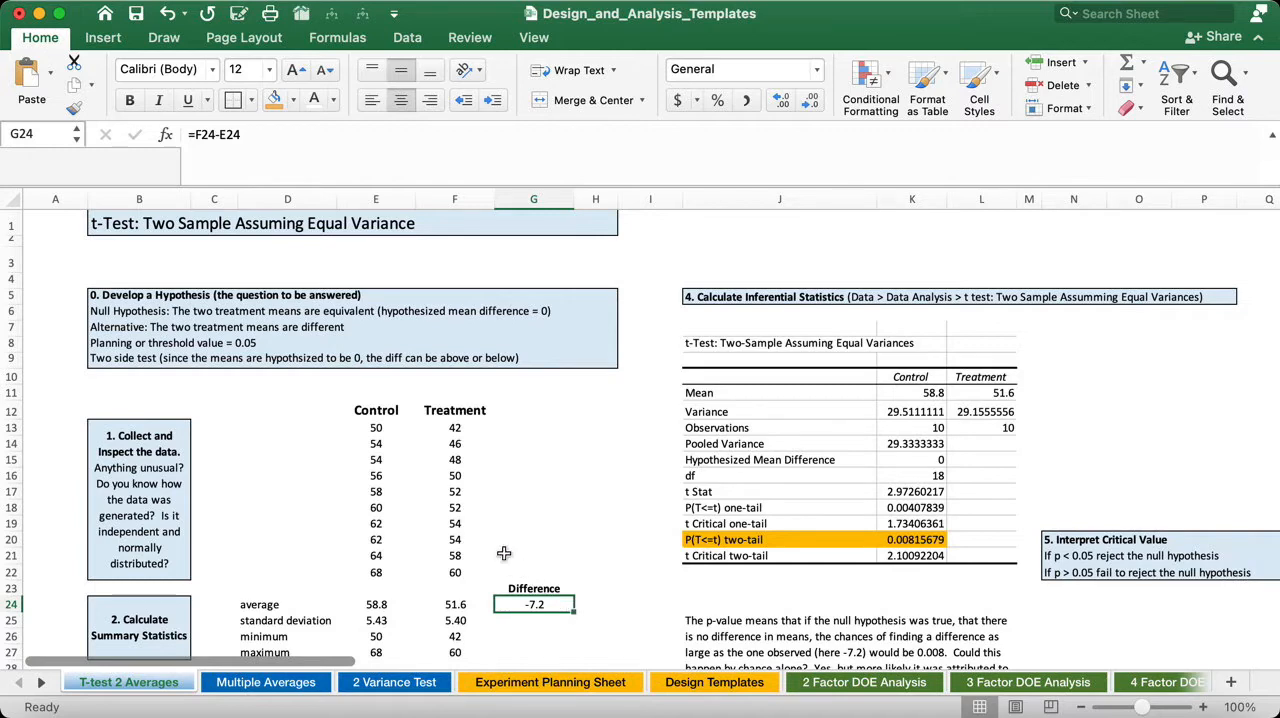
# - Review the null hypothesis, the Control and Treatment averages it compares, and the two-sided test statement
pyautogui.click(108, 311)
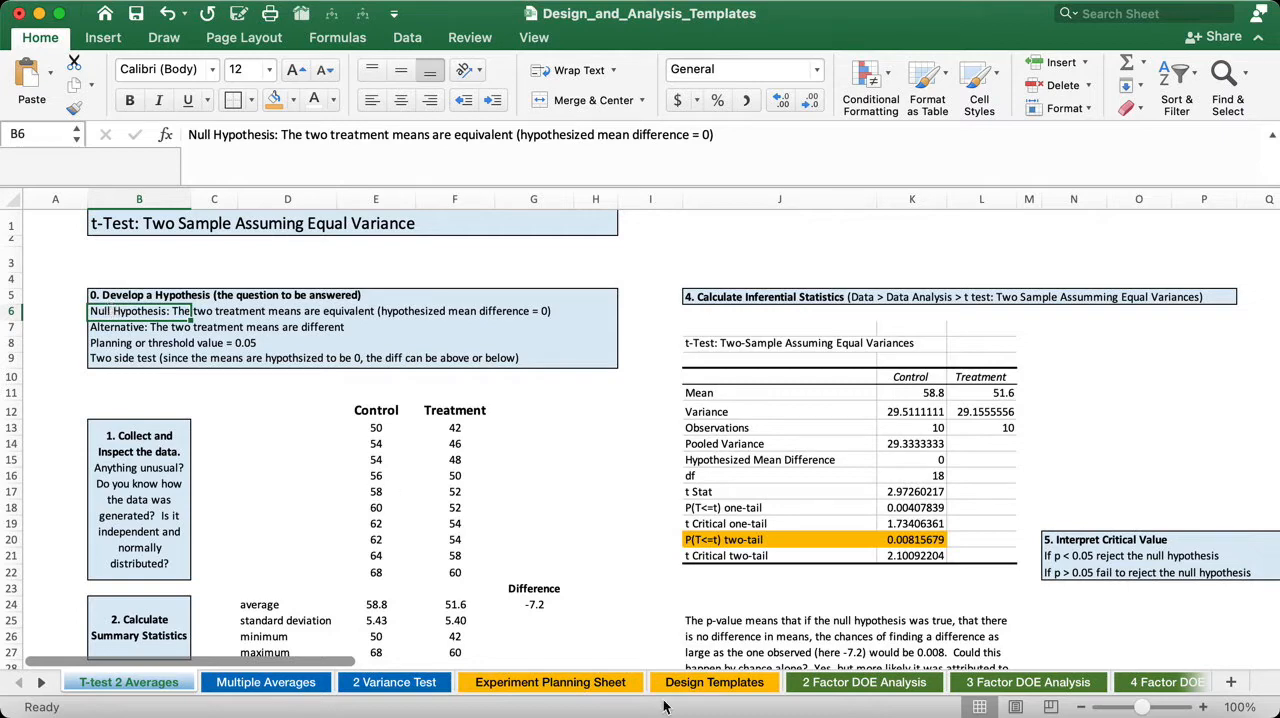
pyautogui.click(383, 609)
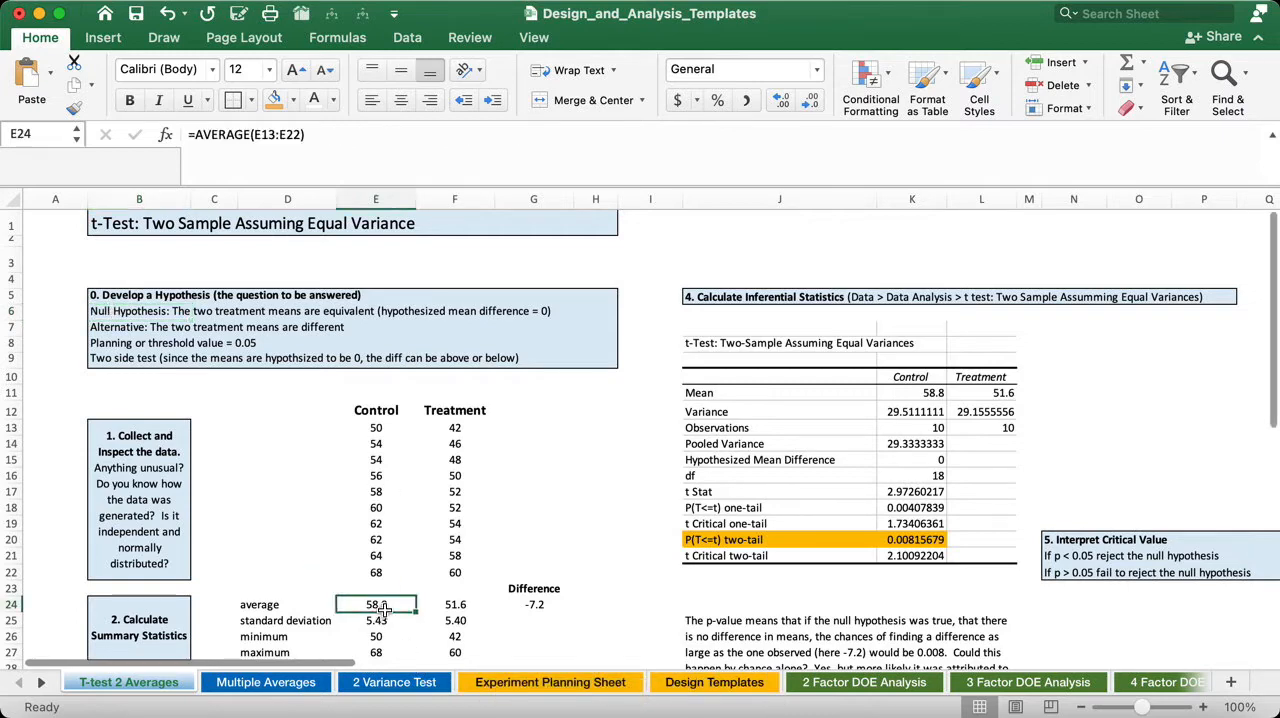
pyautogui.click(441, 607)
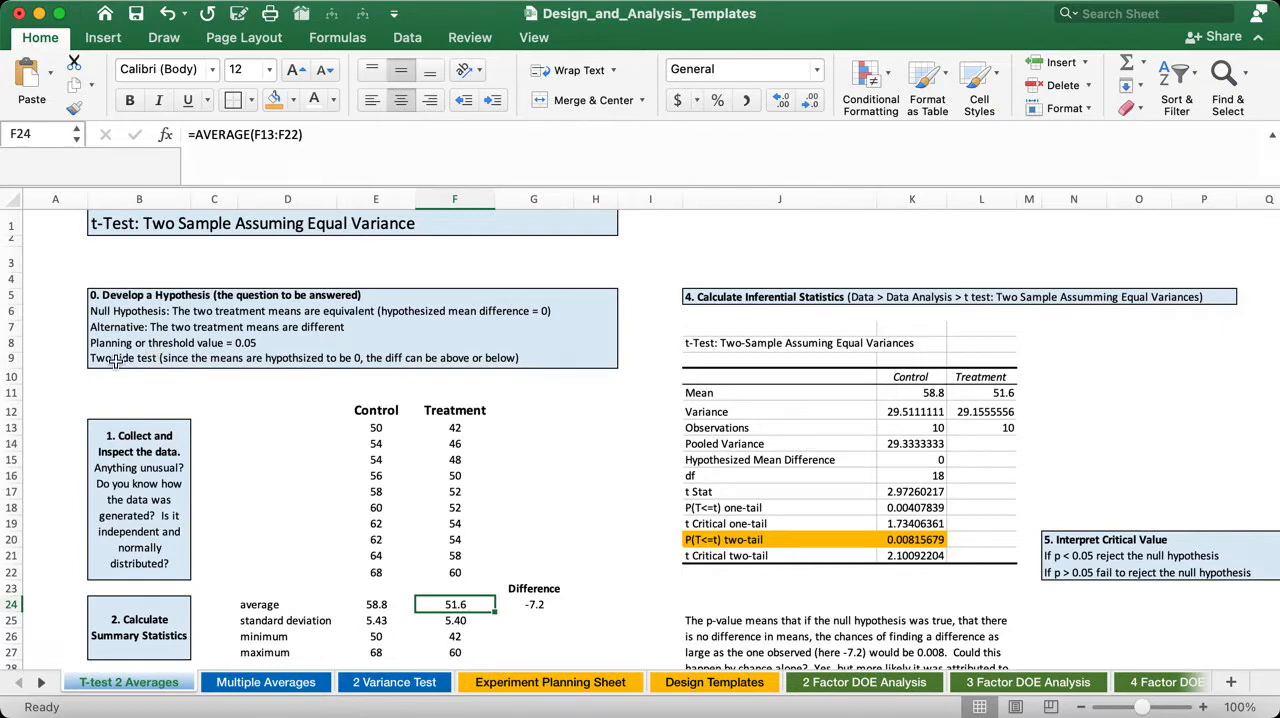
pyautogui.click(116, 362)
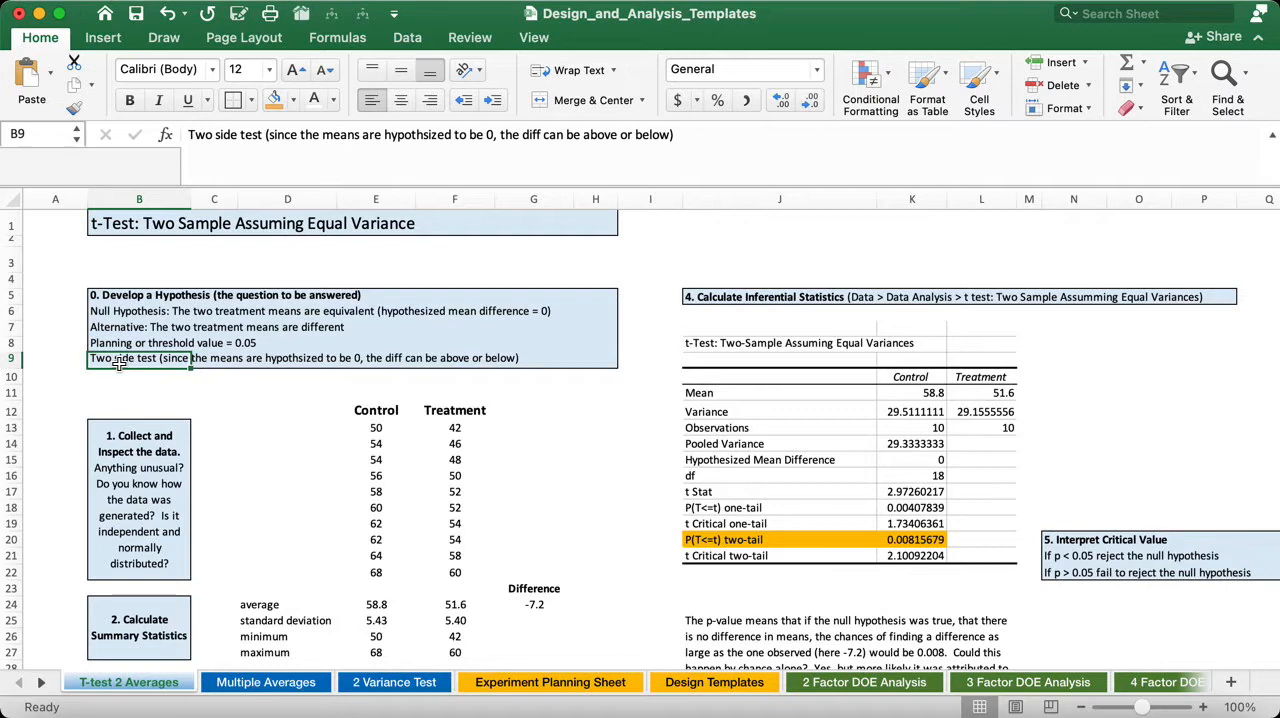
# - Read the data collection and inspection guidance and check the Control and Treatment values against it, including the first four Control values
pyautogui.click(146, 456)
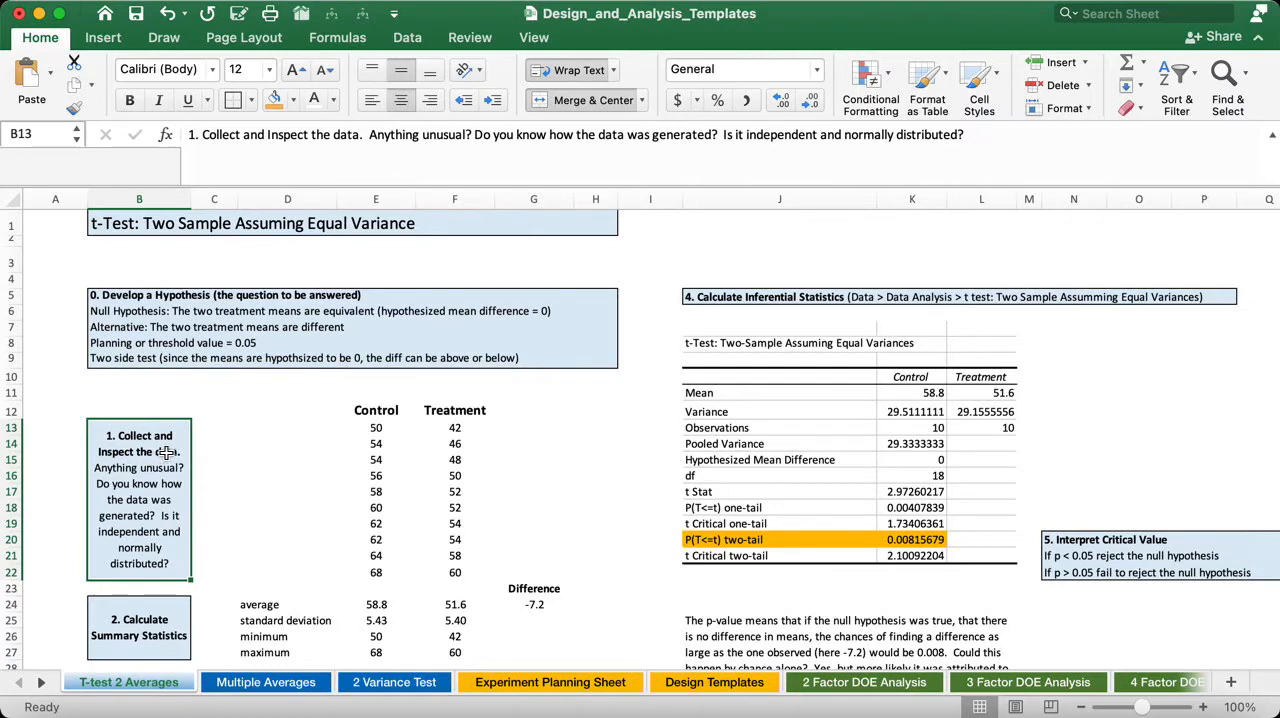
pyautogui.moveTo(375, 428); pyautogui.dragTo(376, 572)
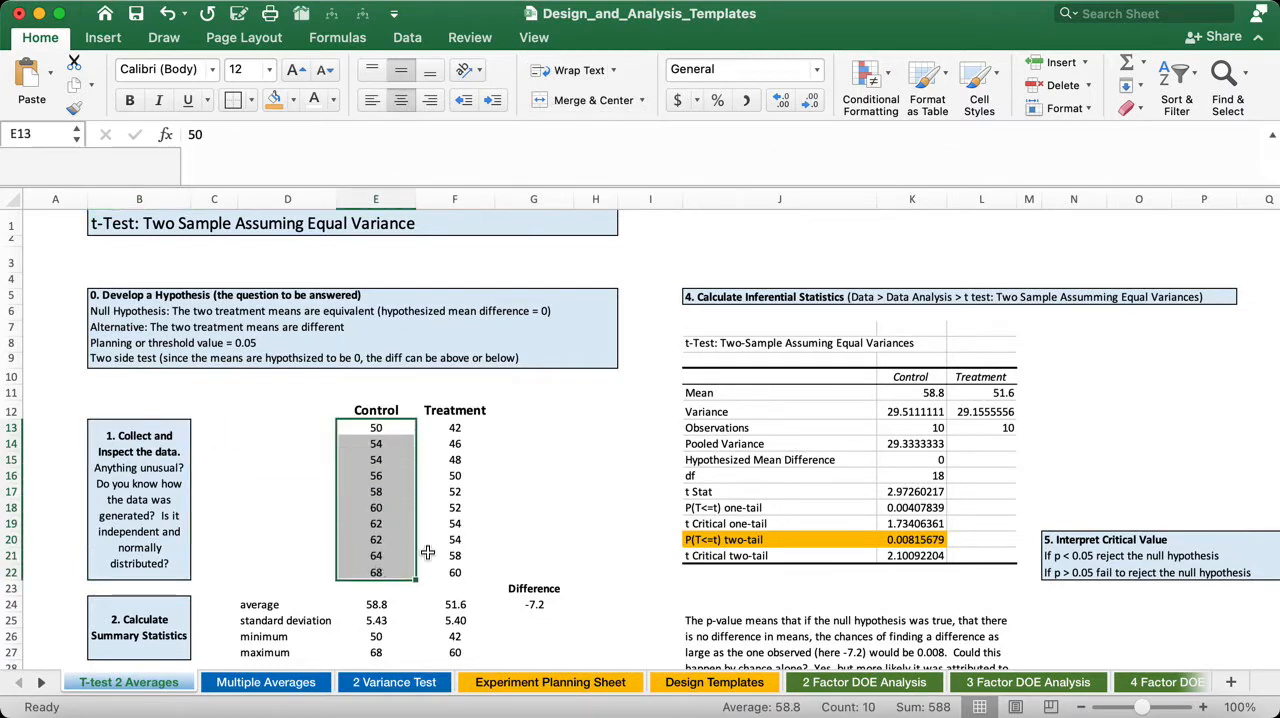
pyautogui.scroll(-1, 472, 465)
pyautogui.hscroll(1, 471, 466)
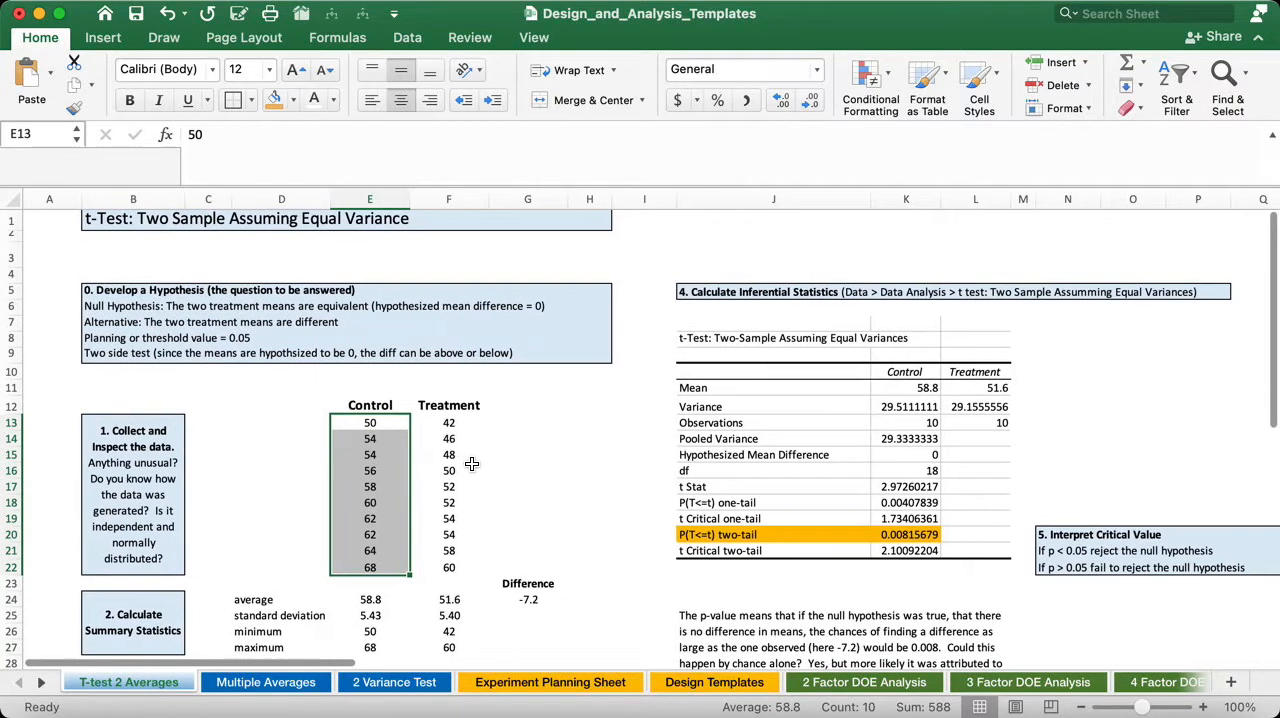
pyautogui.moveTo(452, 421); pyautogui.dragTo(472, 567)
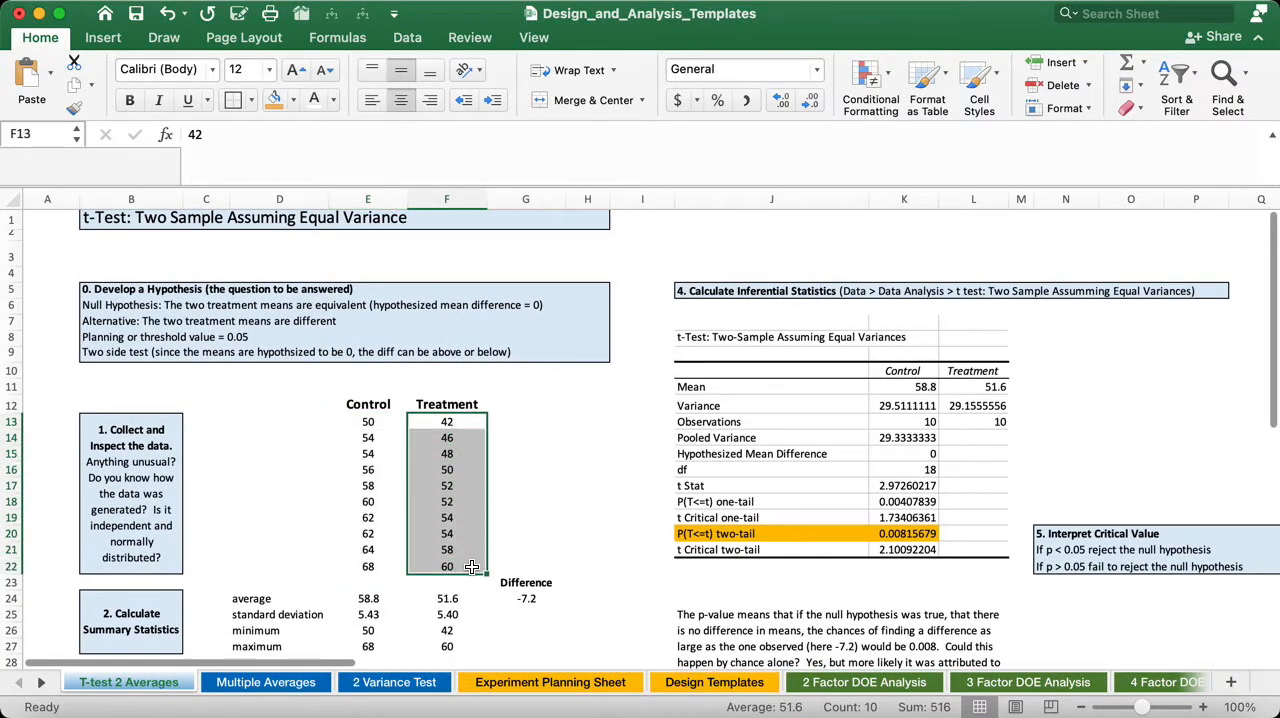
pyautogui.scroll(-1, 472, 567)
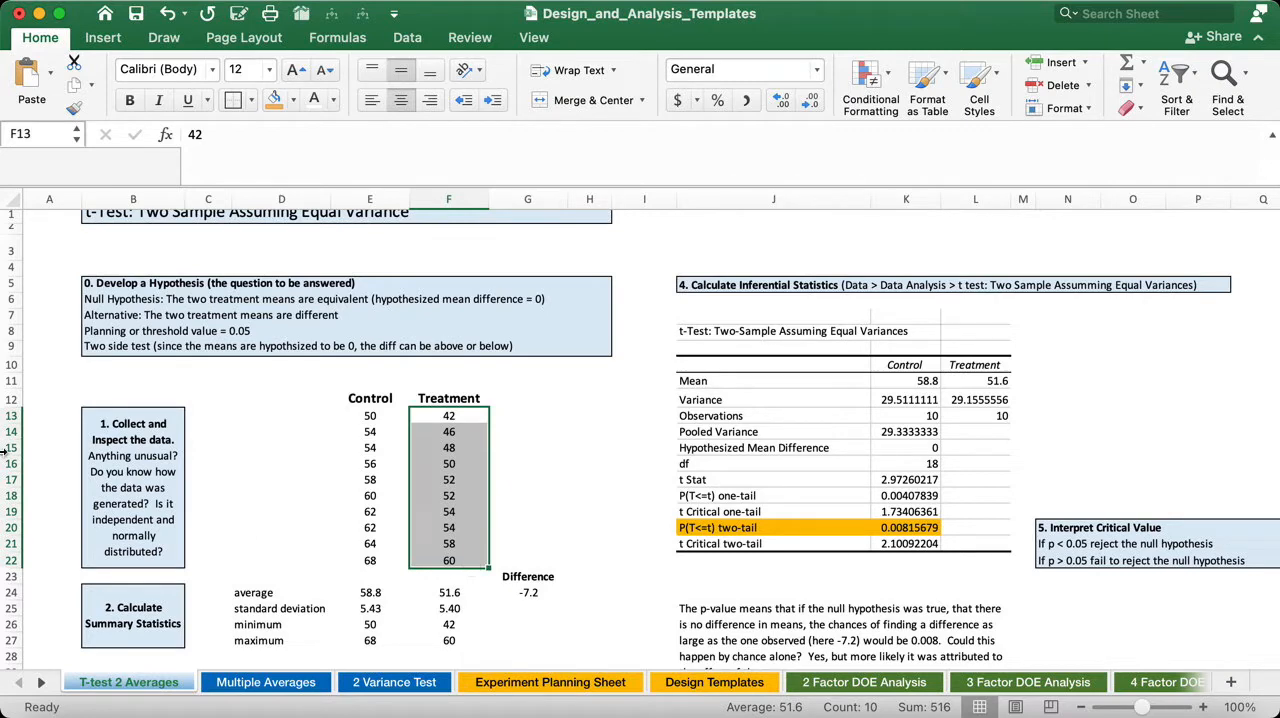
pyautogui.click(362, 417)
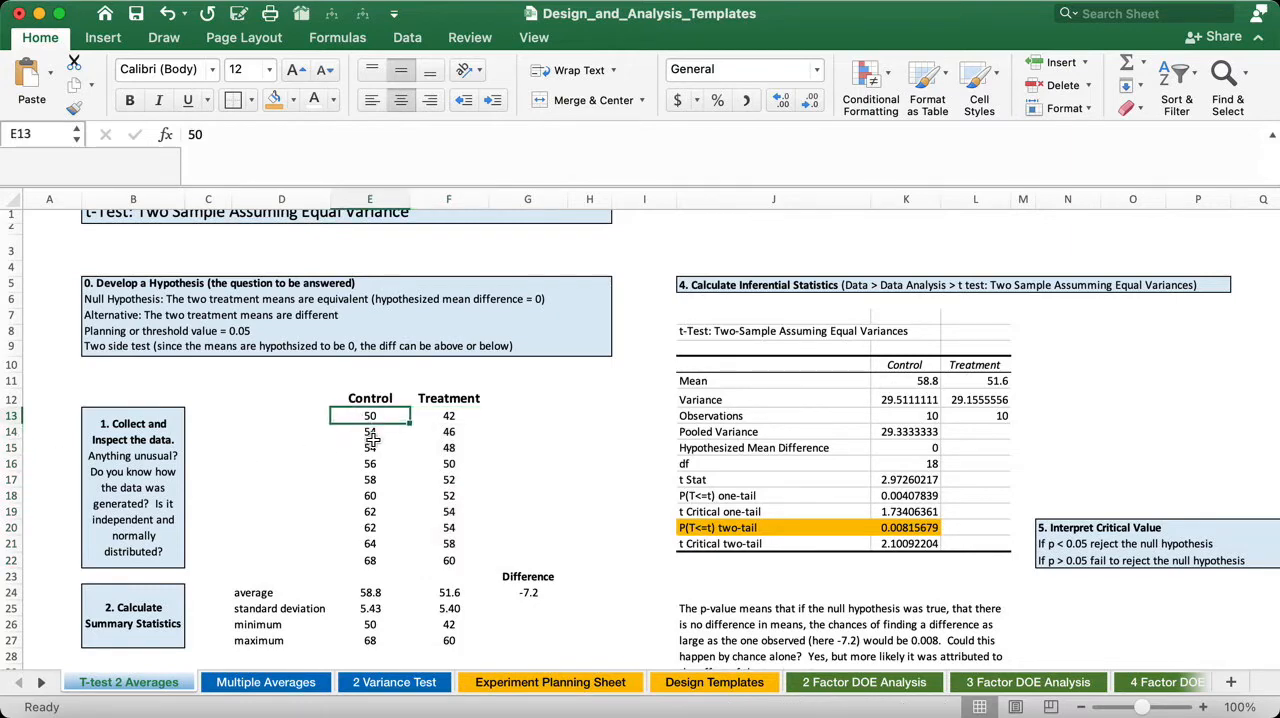
pyautogui.click(372, 436)
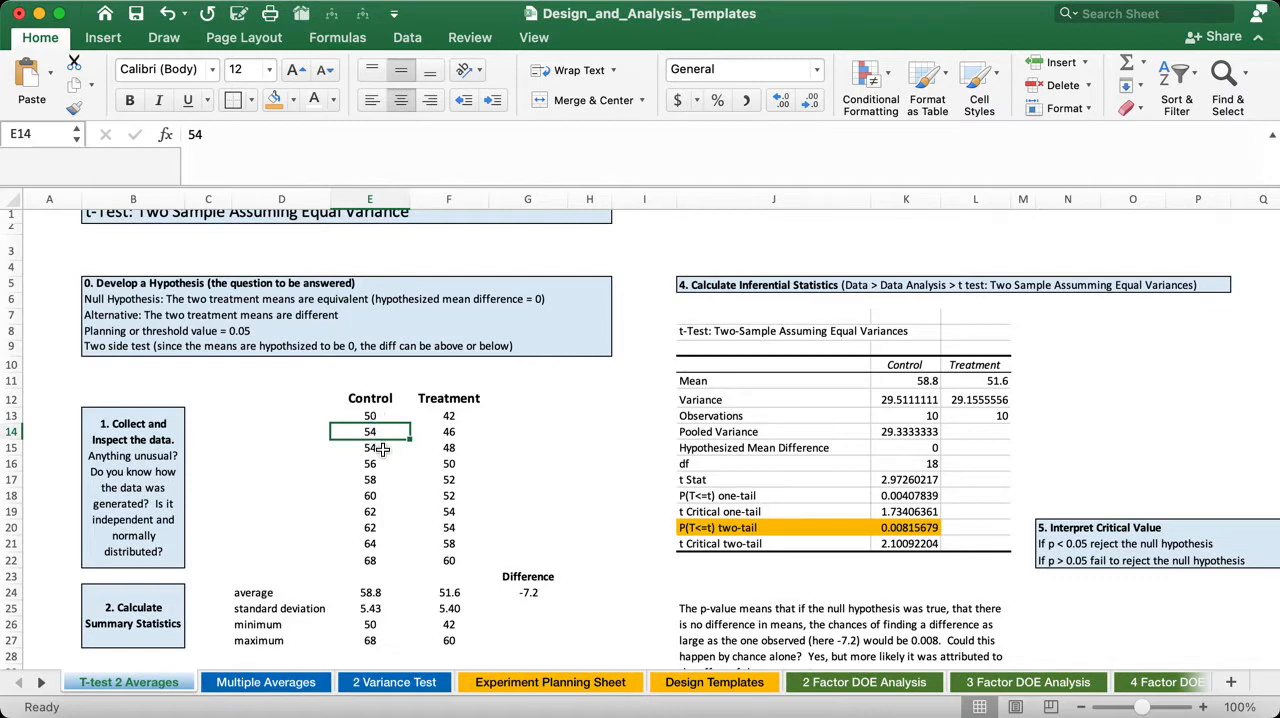
pyautogui.click(383, 449)
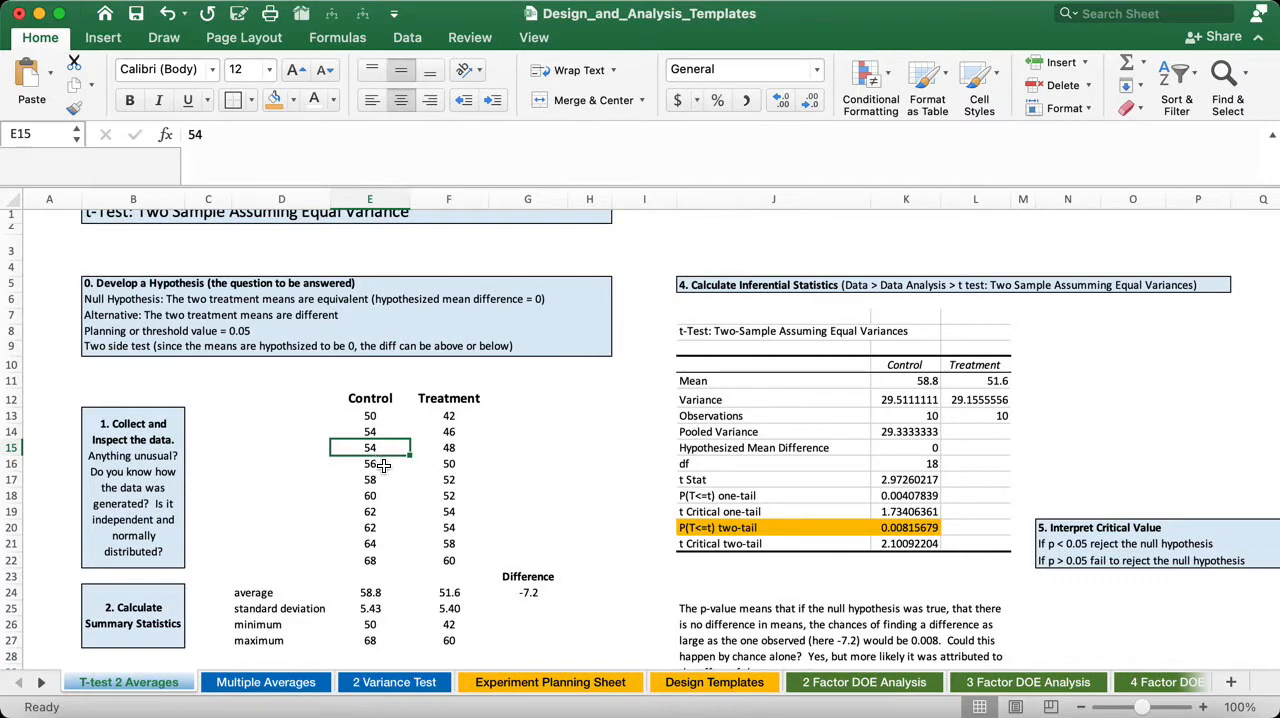
pyautogui.click(383, 465)
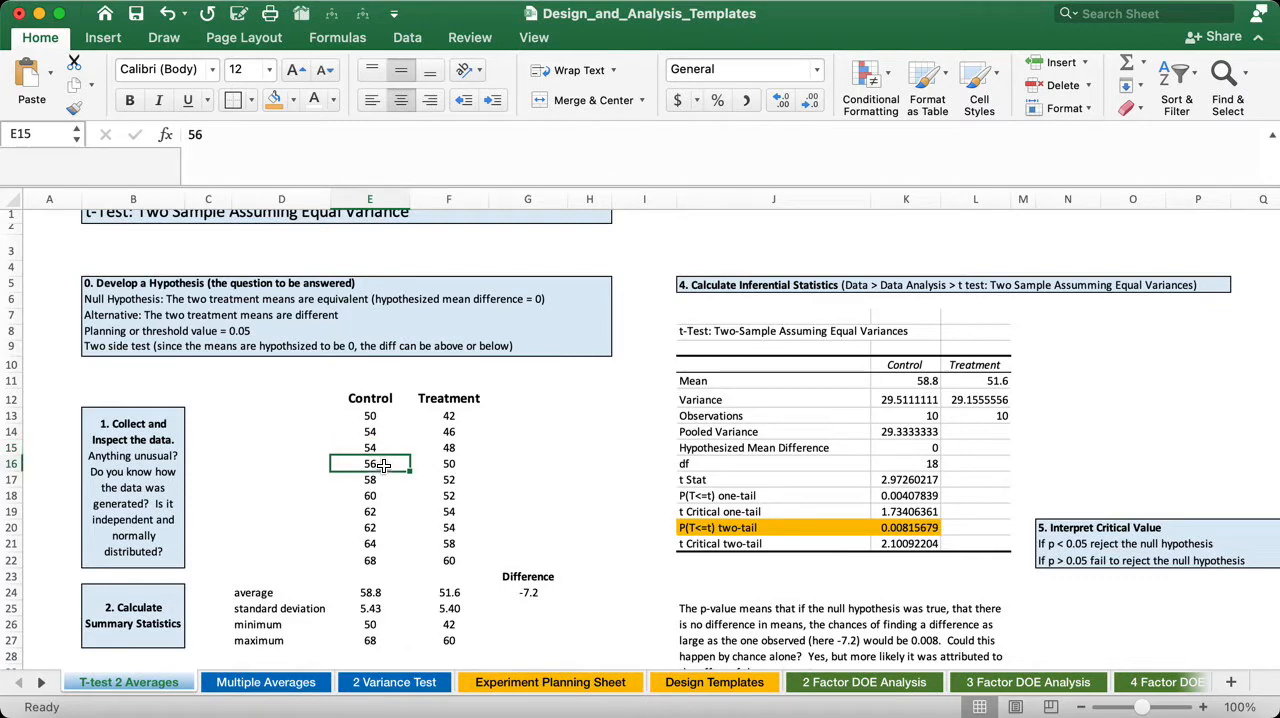
# - Examine the average and standard deviation formulas for Control and Treatment in the summary statistics section
pyautogui.click(158, 618)
pyautogui.scroll(-4, 314, 640)
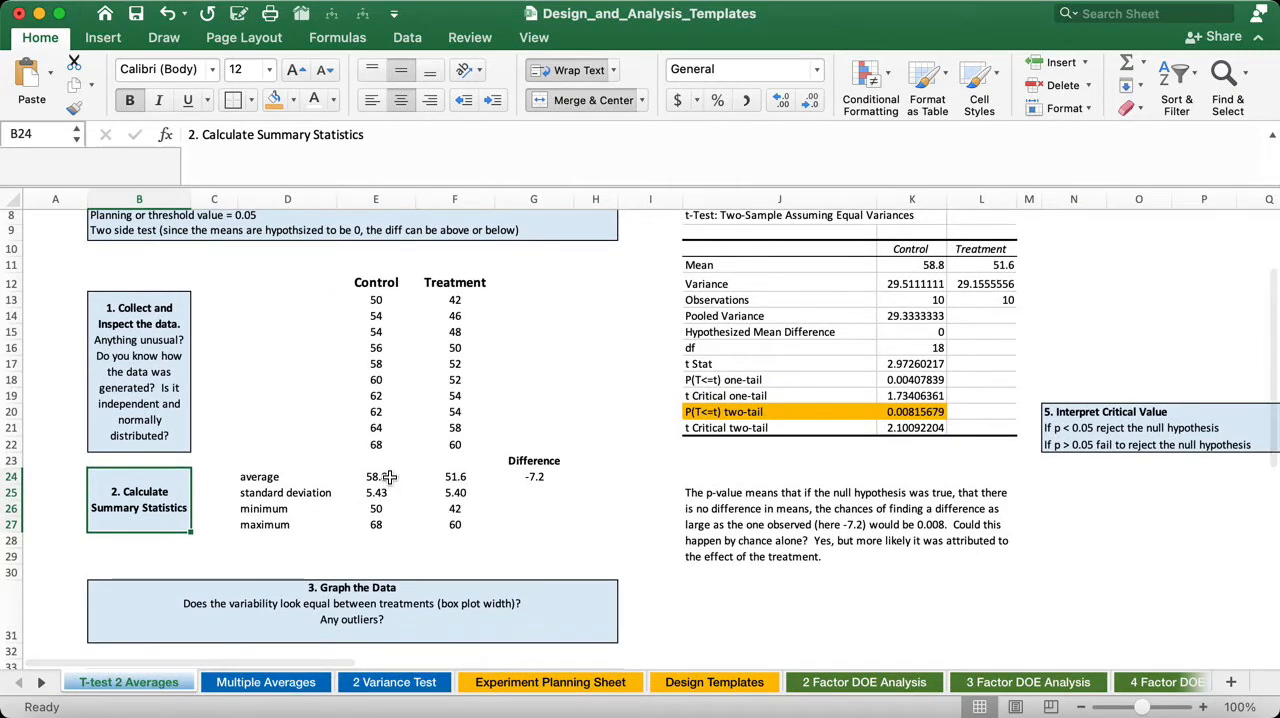
pyautogui.click(457, 478)
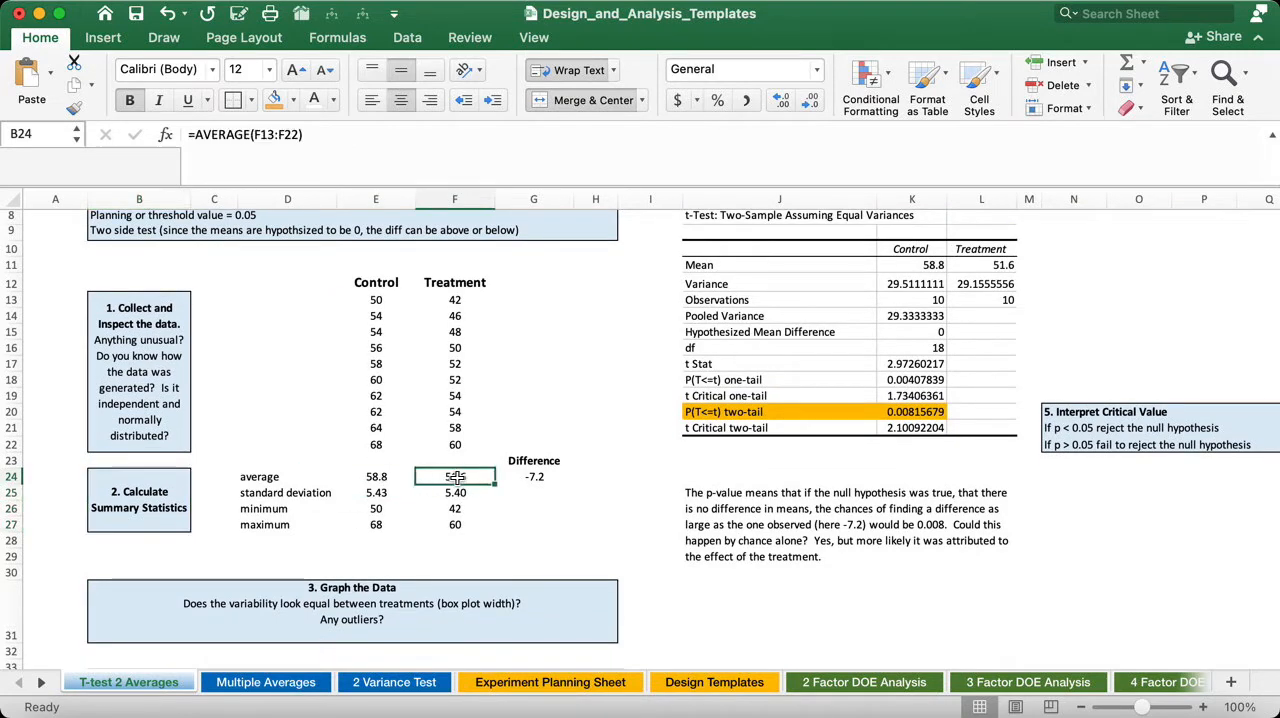
pyautogui.click(369, 477)
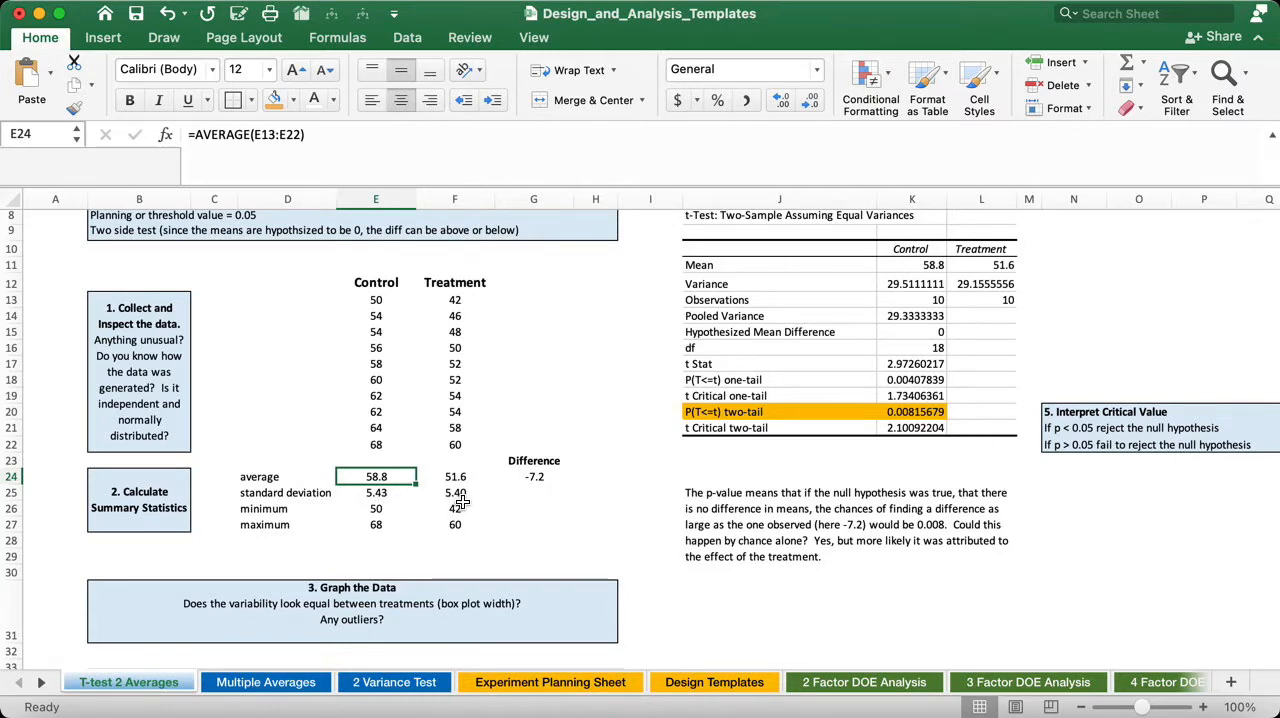
pyautogui.click(396, 494)
pyautogui.click(450, 494)
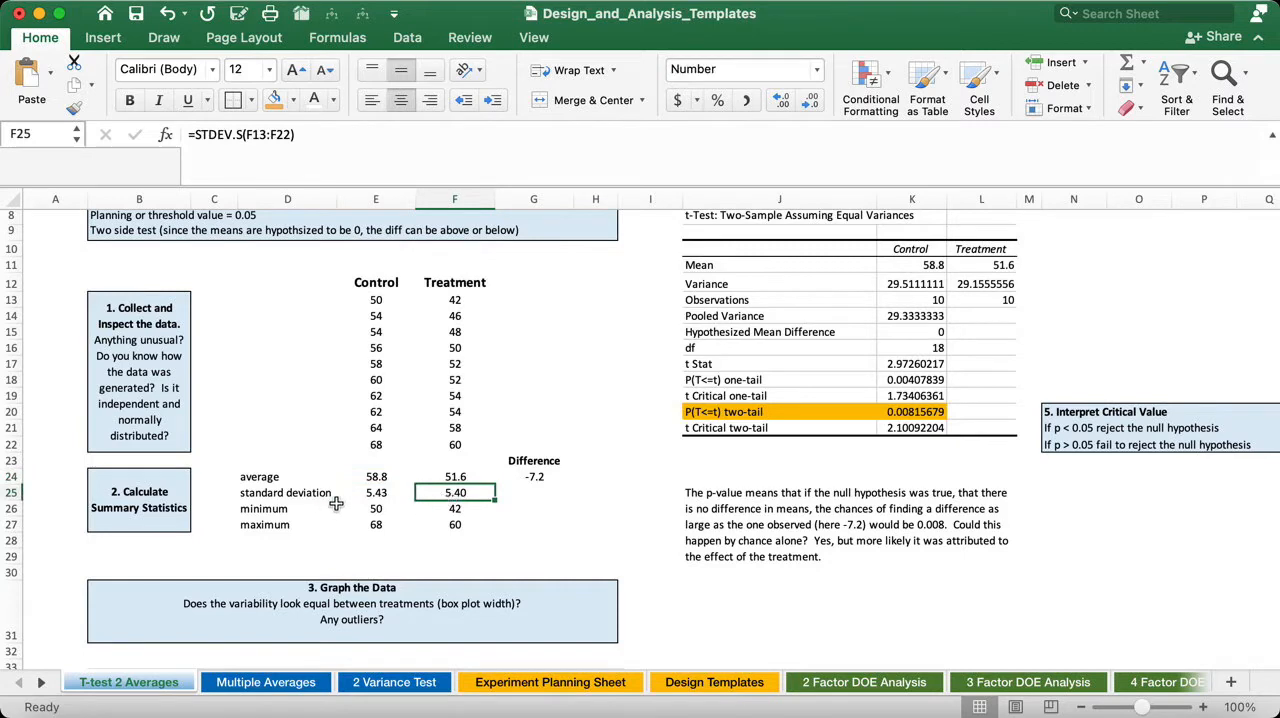
pyautogui.click(392, 496)
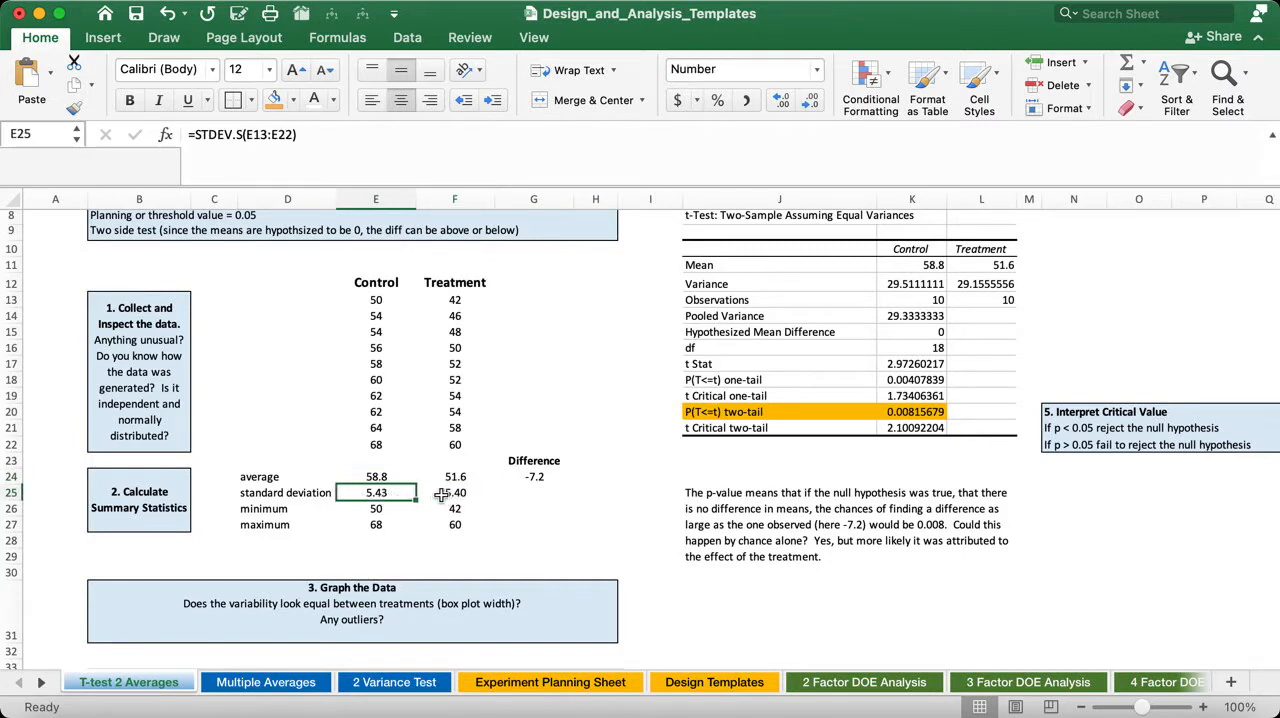
pyautogui.click(441, 495)
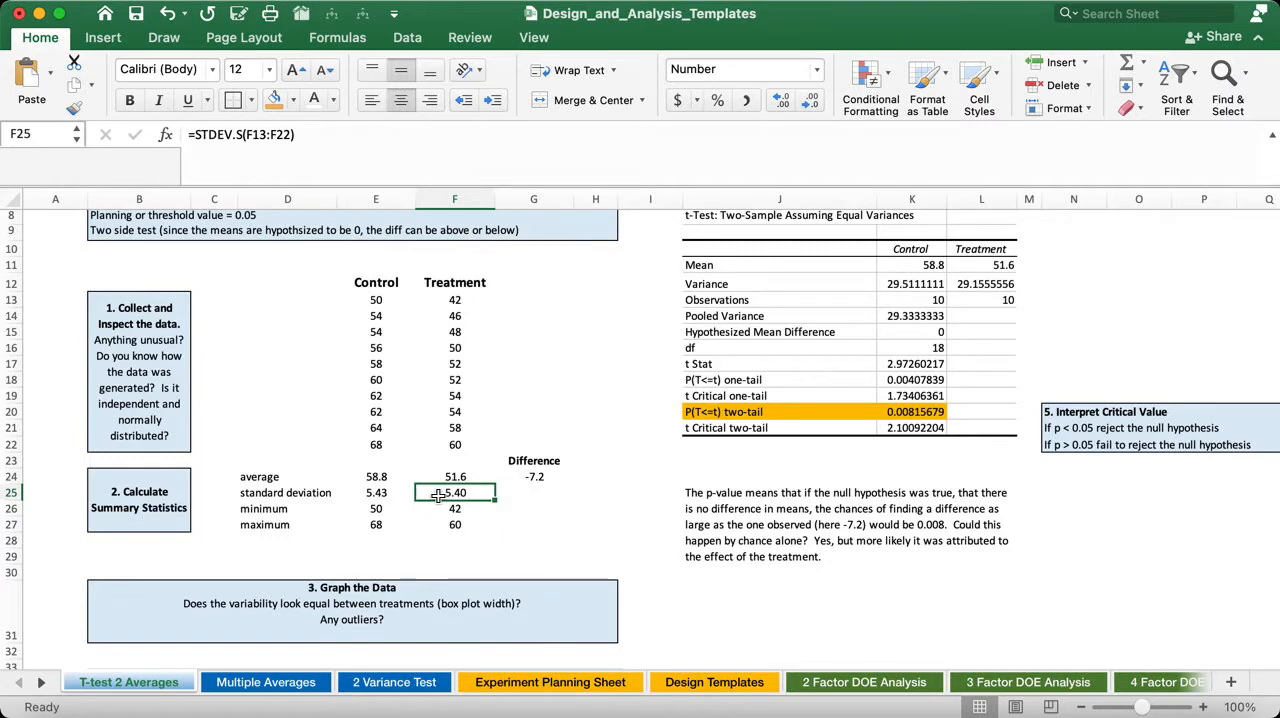
pyautogui.click(376, 478)
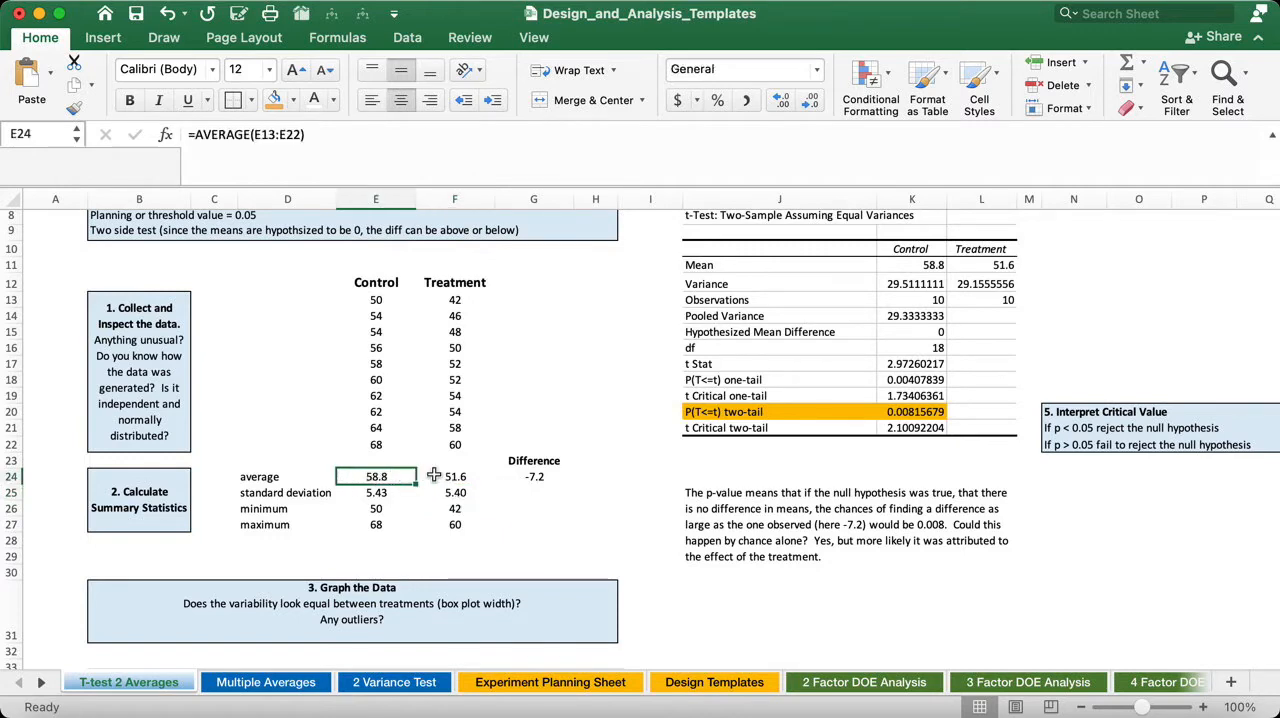
pyautogui.click(432, 477)
pyautogui.scroll(1, 380, 320)
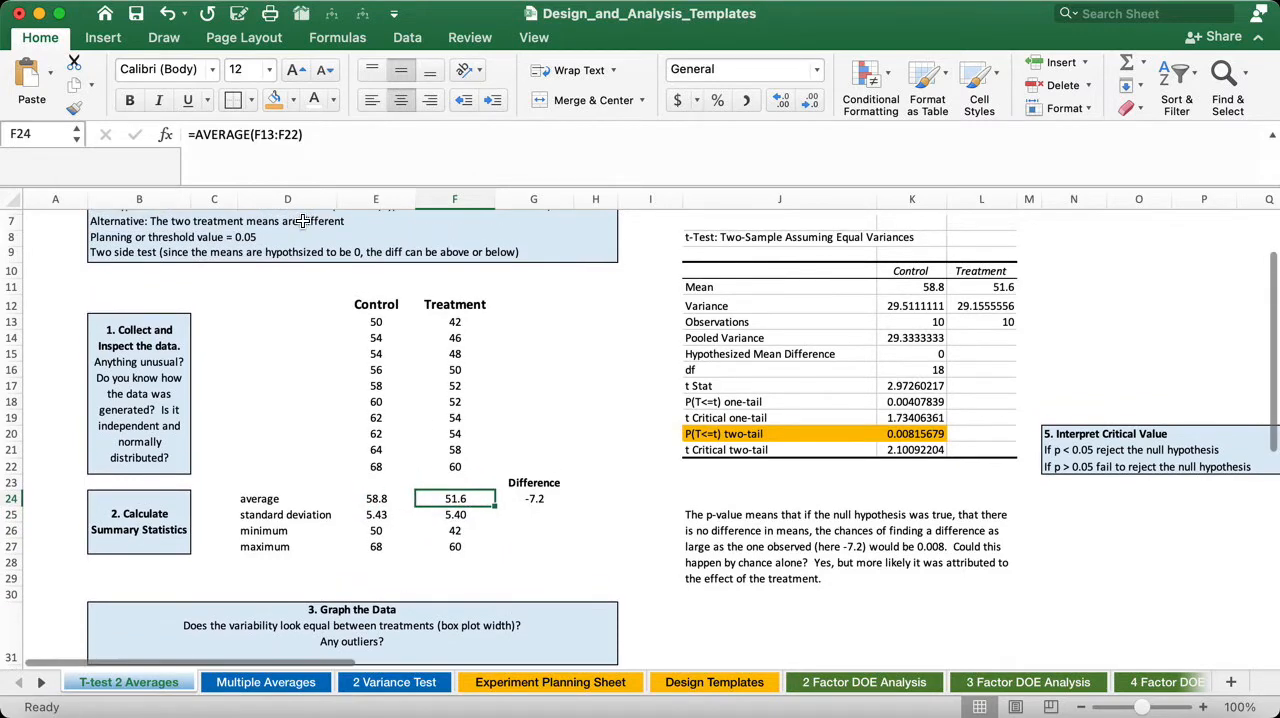
pyautogui.click(318, 136)
pyautogui.moveTo(317, 136); pyautogui.dragTo(185, 134)
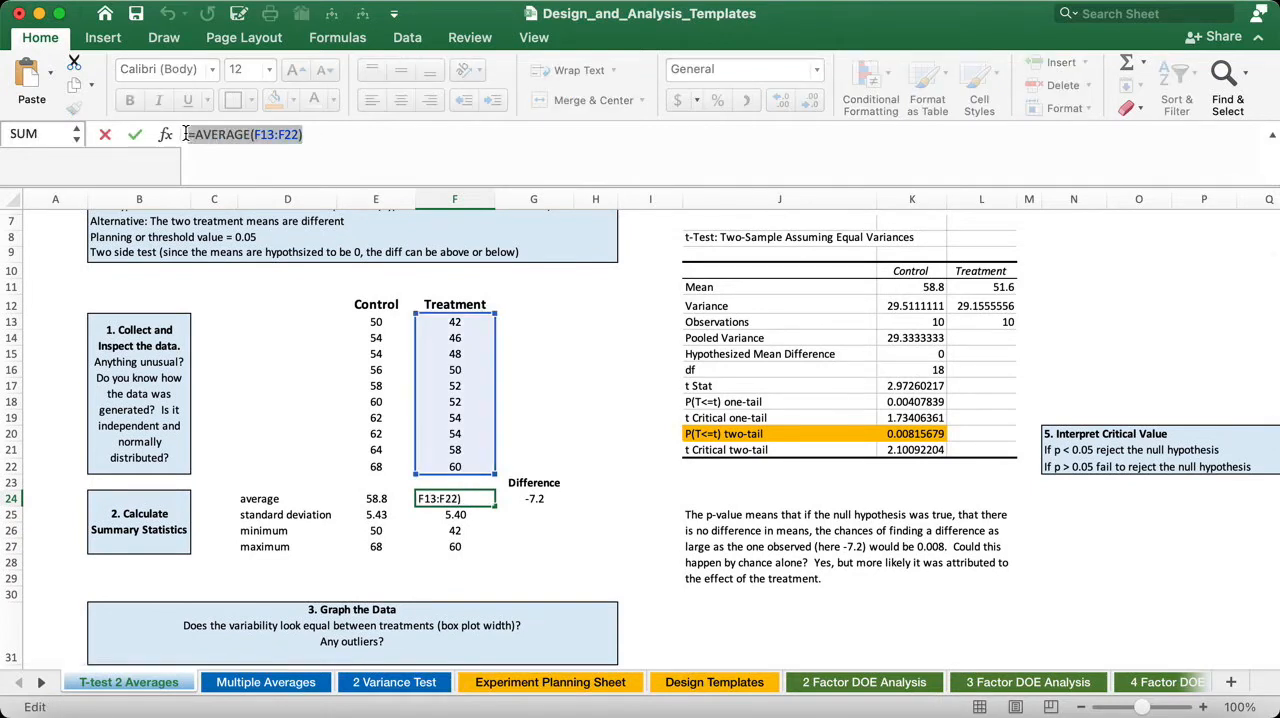
pyautogui.scroll(-1, 551, 542)
pyautogui.write('=')
pyautogui.click(551, 542)
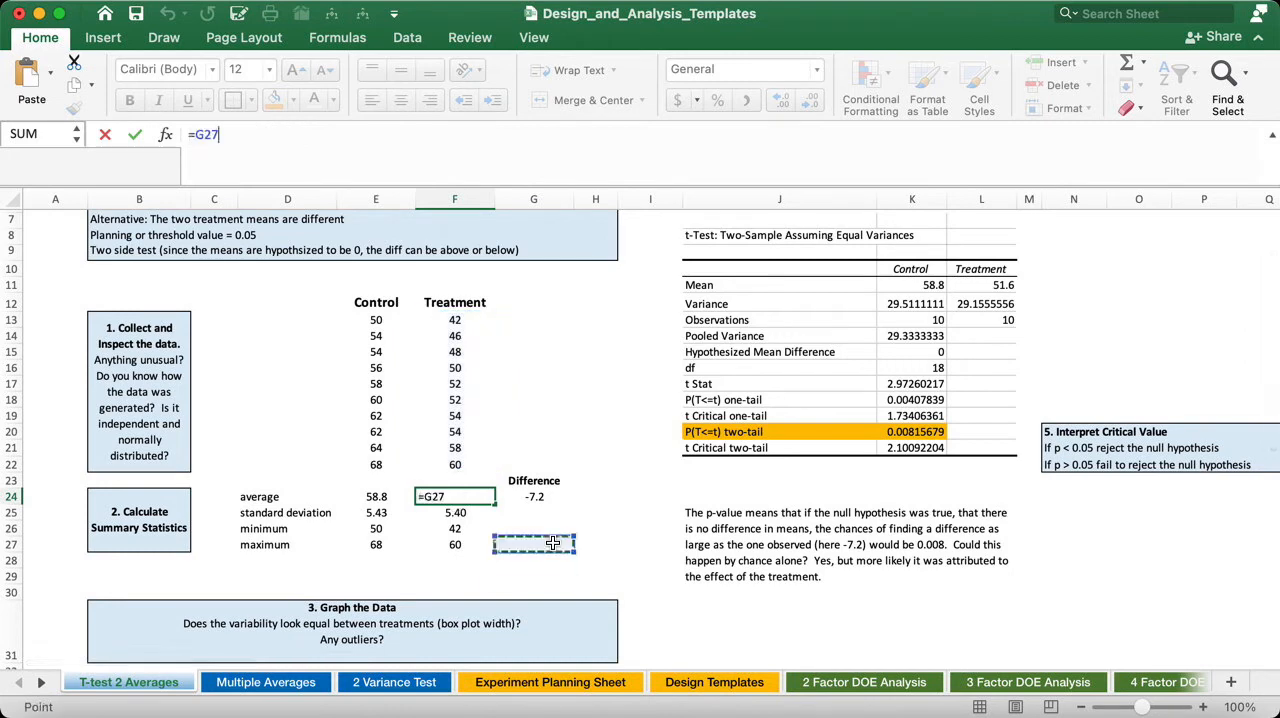
pyautogui.scroll(-2, 552, 542)
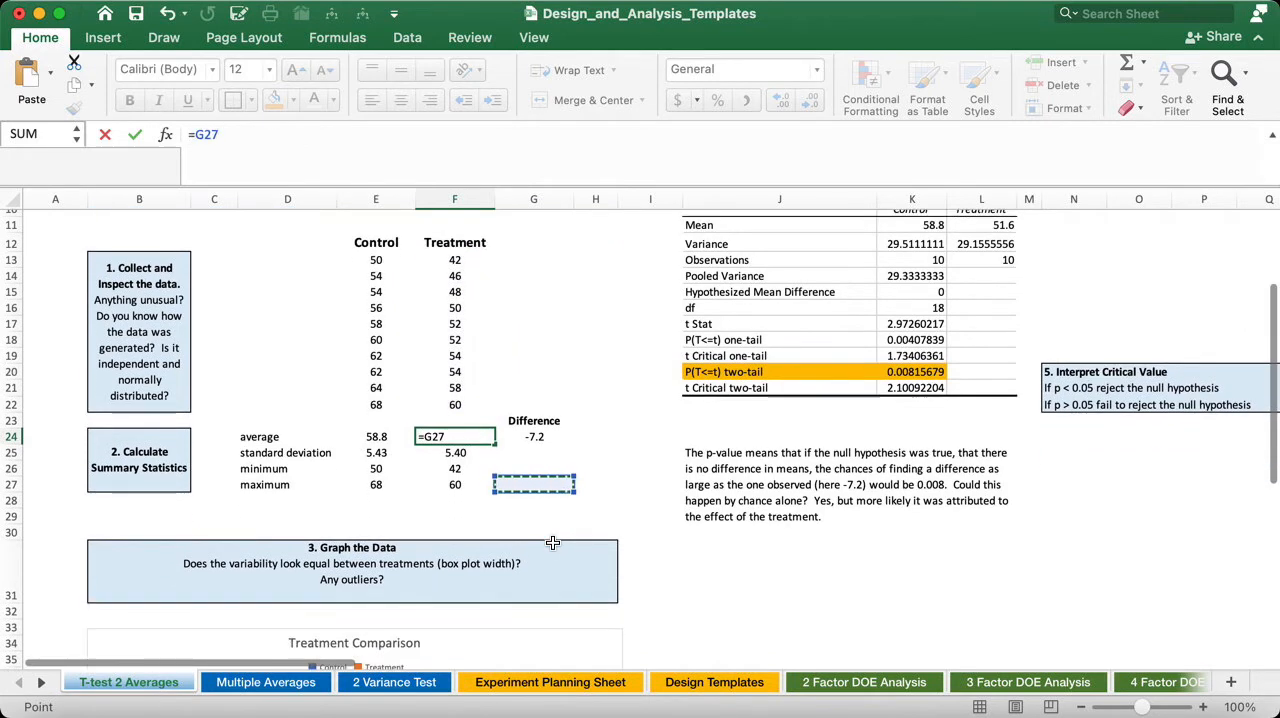
pyautogui.press('Escape')
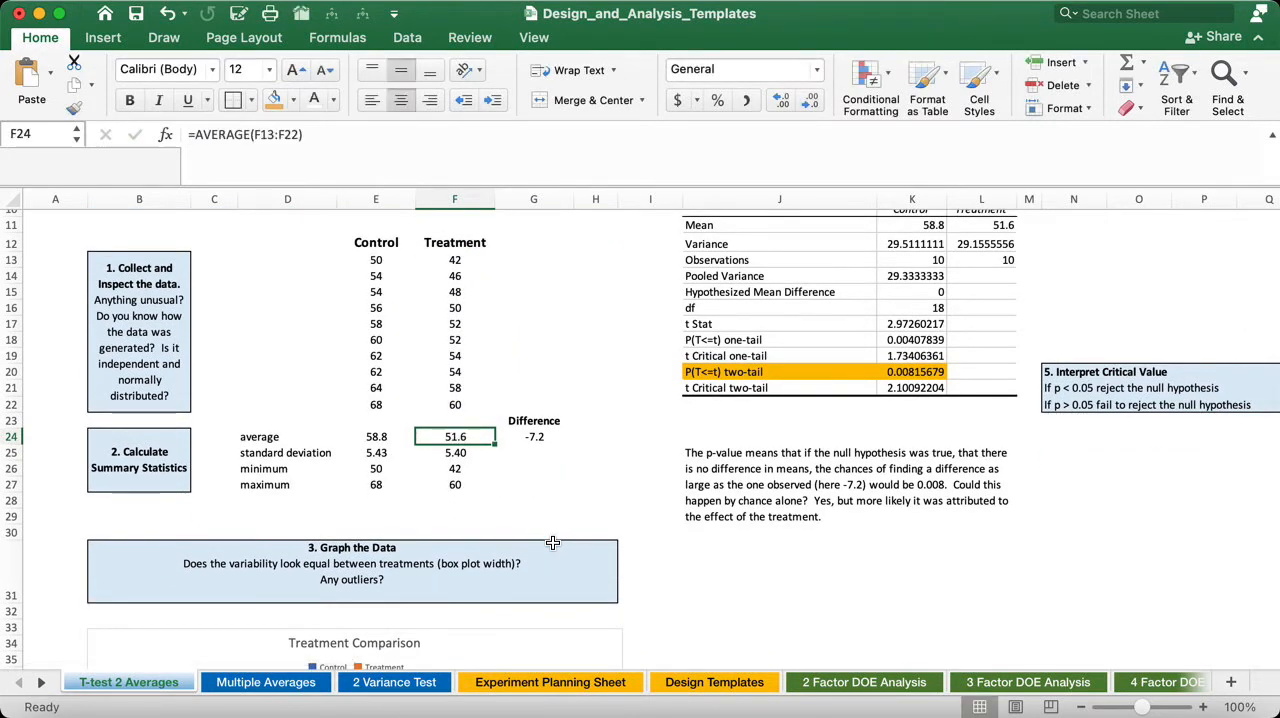
# - View the Treatment Comparison chart and the chart types available for insertion, including Box and Whisker, without inserting one
pyautogui.scroll(-5, 552, 542)
pyautogui.scroll(-1, 552, 542)
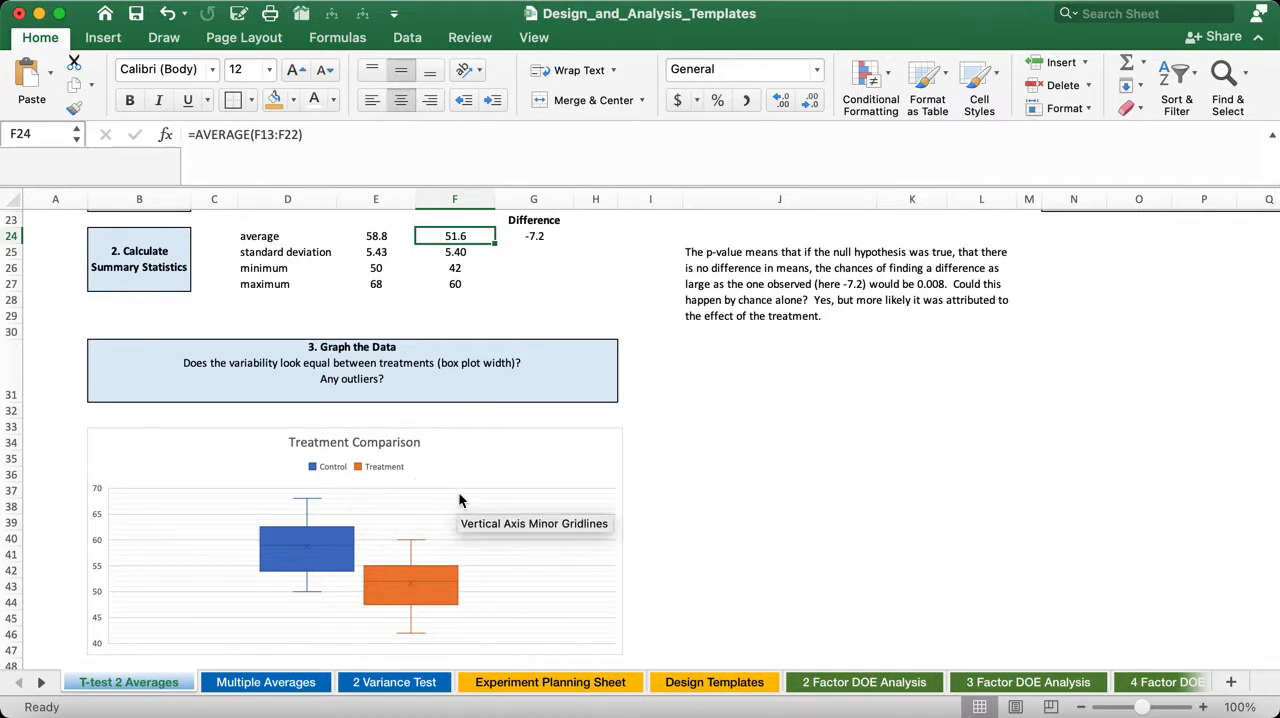
pyautogui.click(262, 1)
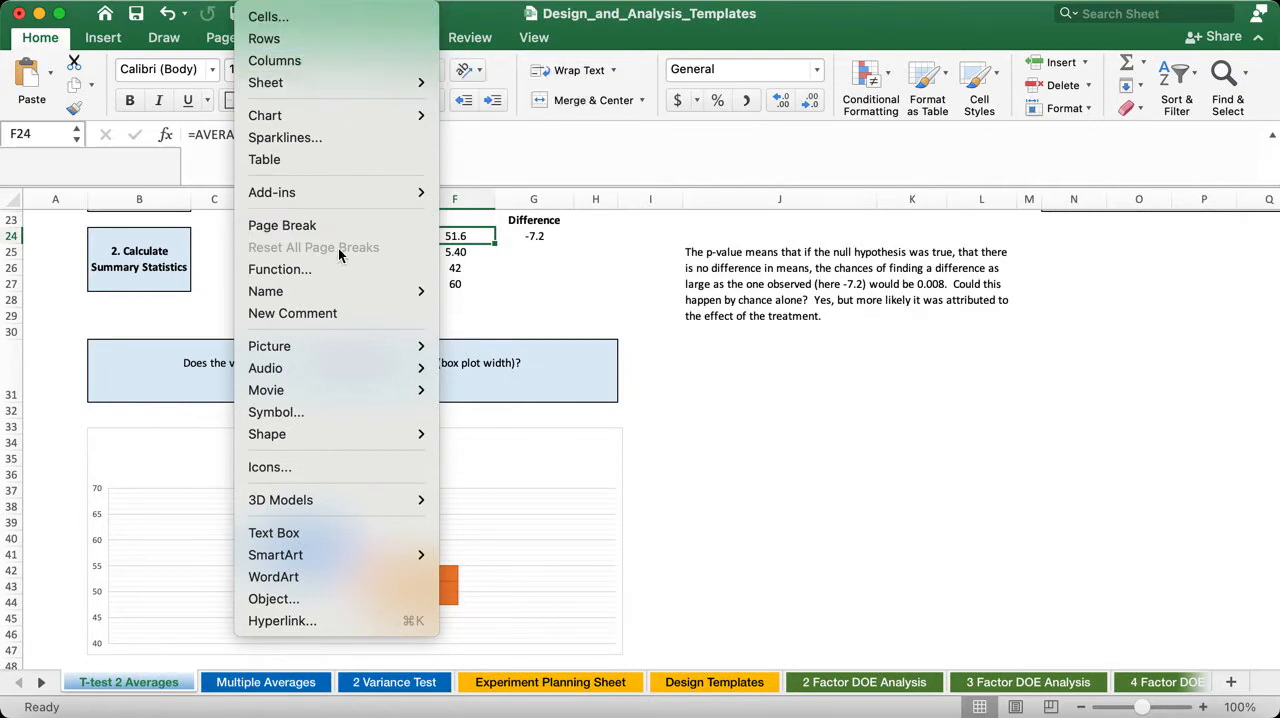
pyautogui.moveTo(306, 116)
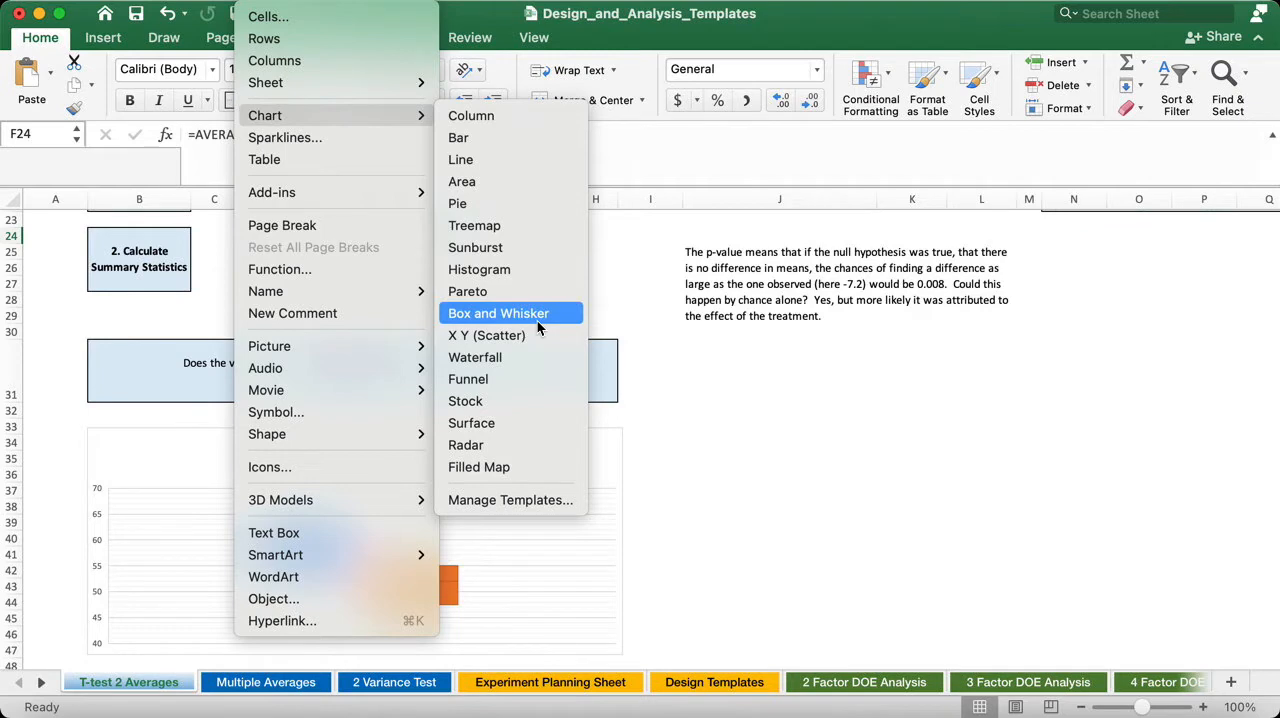
pyautogui.click(665, 374)
# - Compare the Control and Treatment box plots for spread and outliers, and return to the summary statistics
pyautogui.scroll(-3, 513, 488)
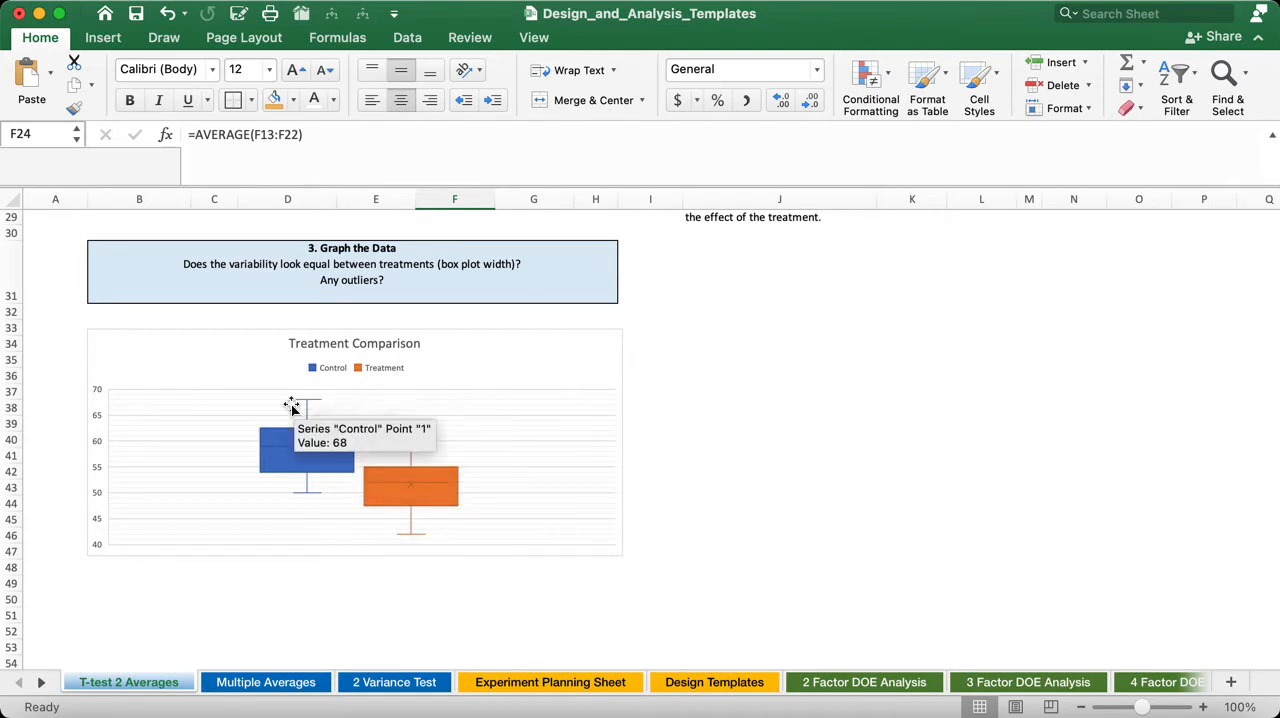
pyautogui.scroll(2, 379, 484)
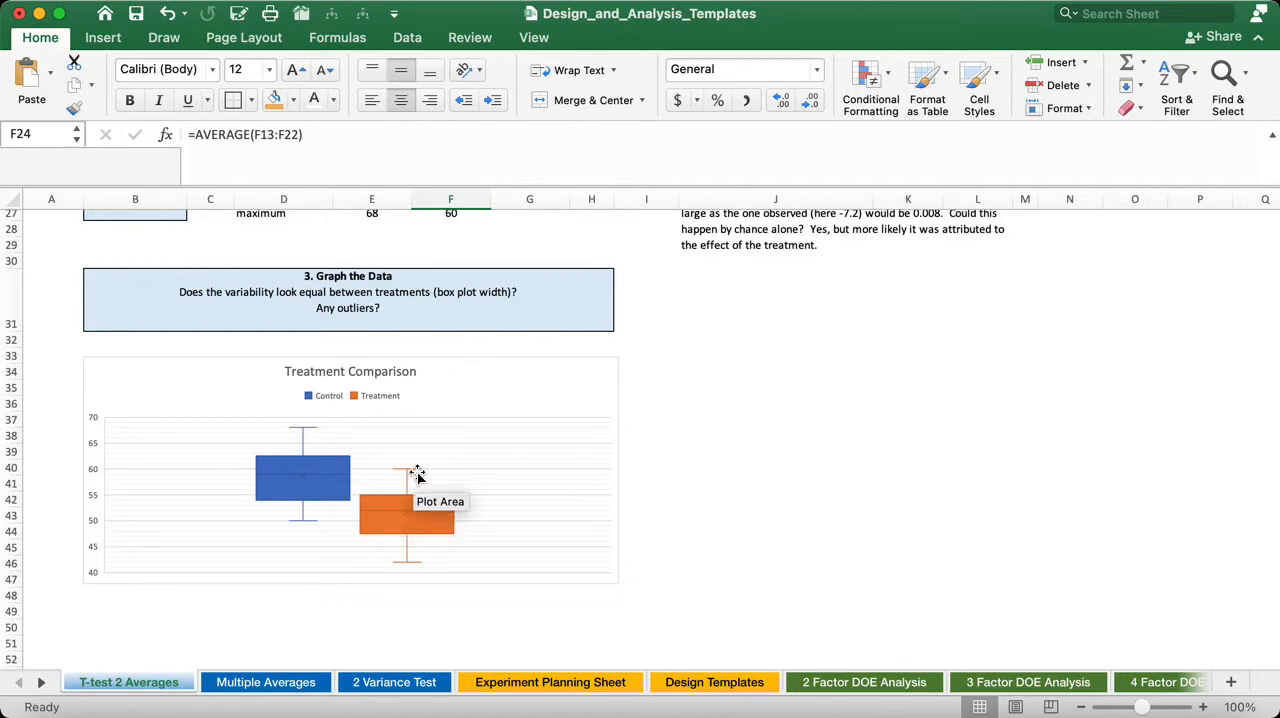
pyautogui.scroll(4, 417, 475)
pyautogui.scroll(1, 416, 475)
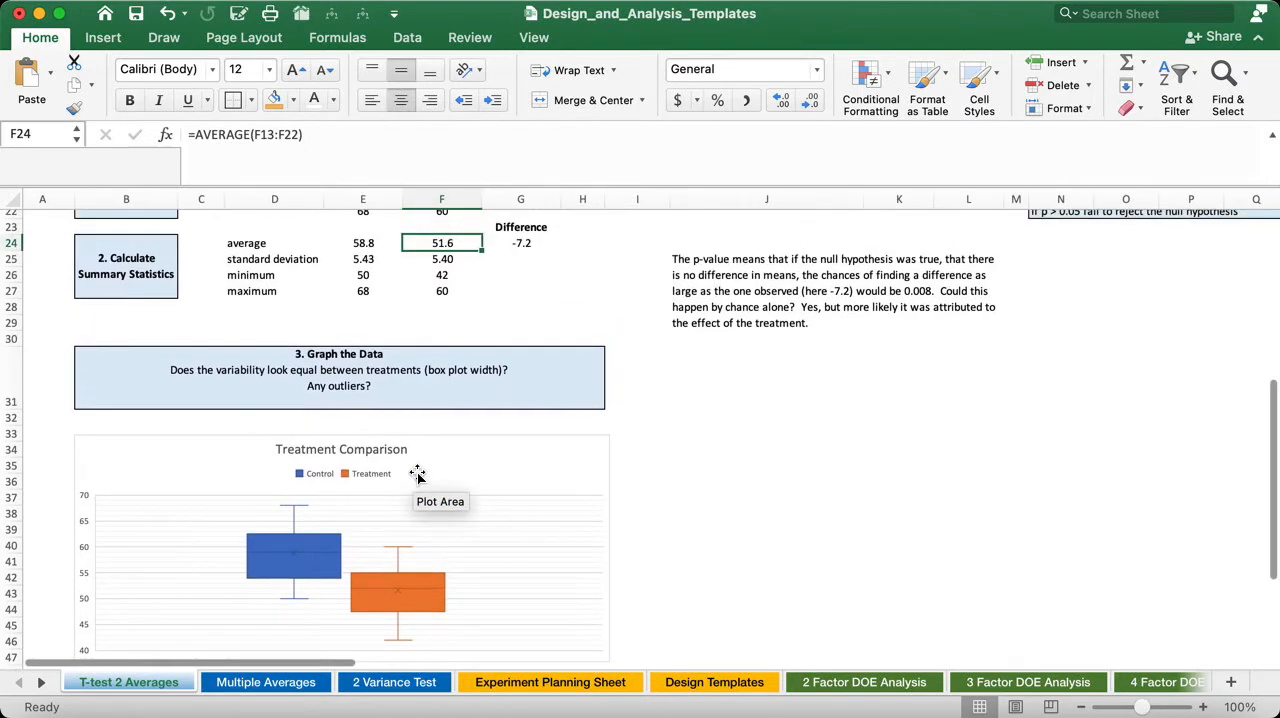
# - Go to the Calculate Inferential Statistics section and select t-Test: Two-Sample Assuming Equal Variances among the Data Analysis tools
pyautogui.scroll(3, 417, 475)
pyautogui.scroll(-6, 416, 475)
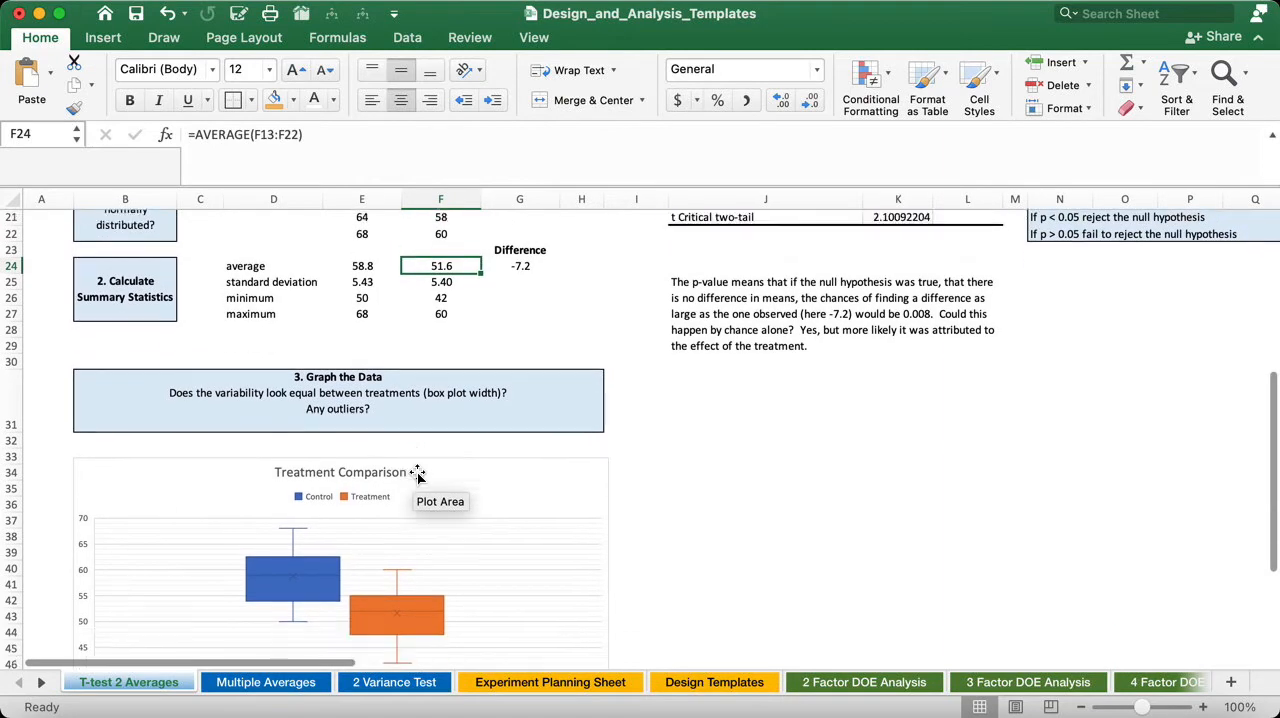
pyautogui.scroll(20, 417, 475)
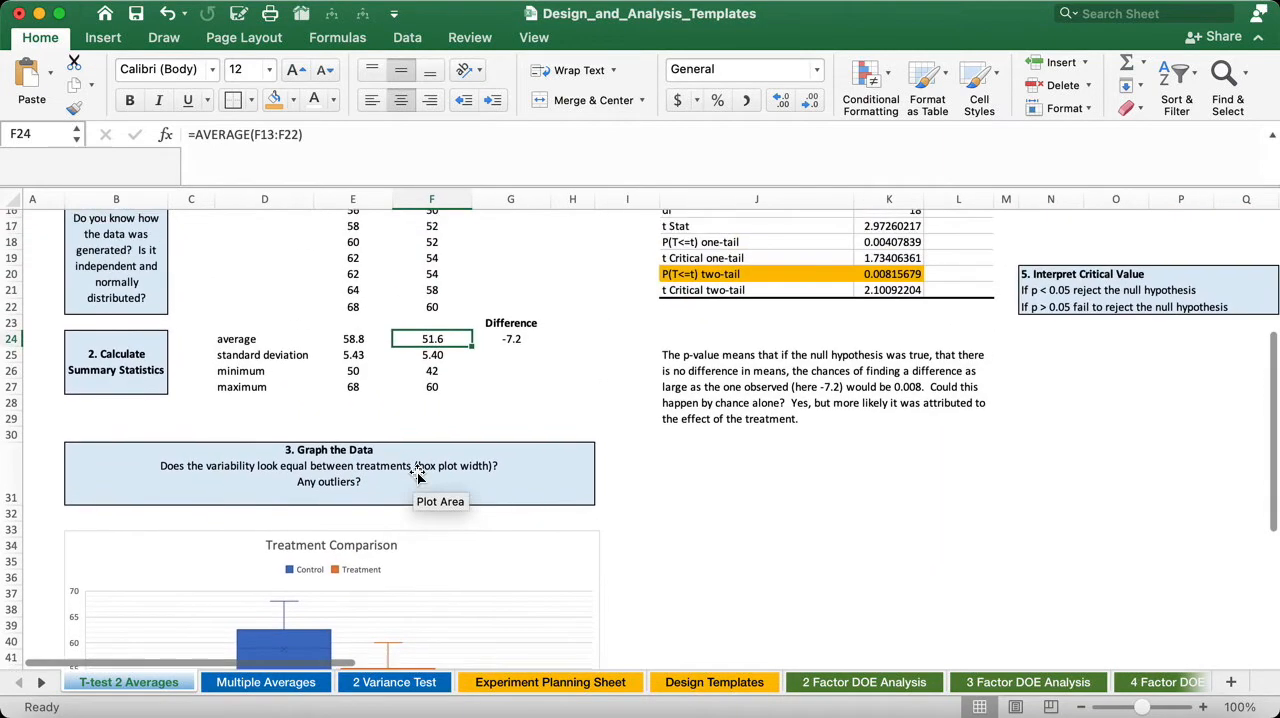
pyautogui.hscroll(2, 563, 461)
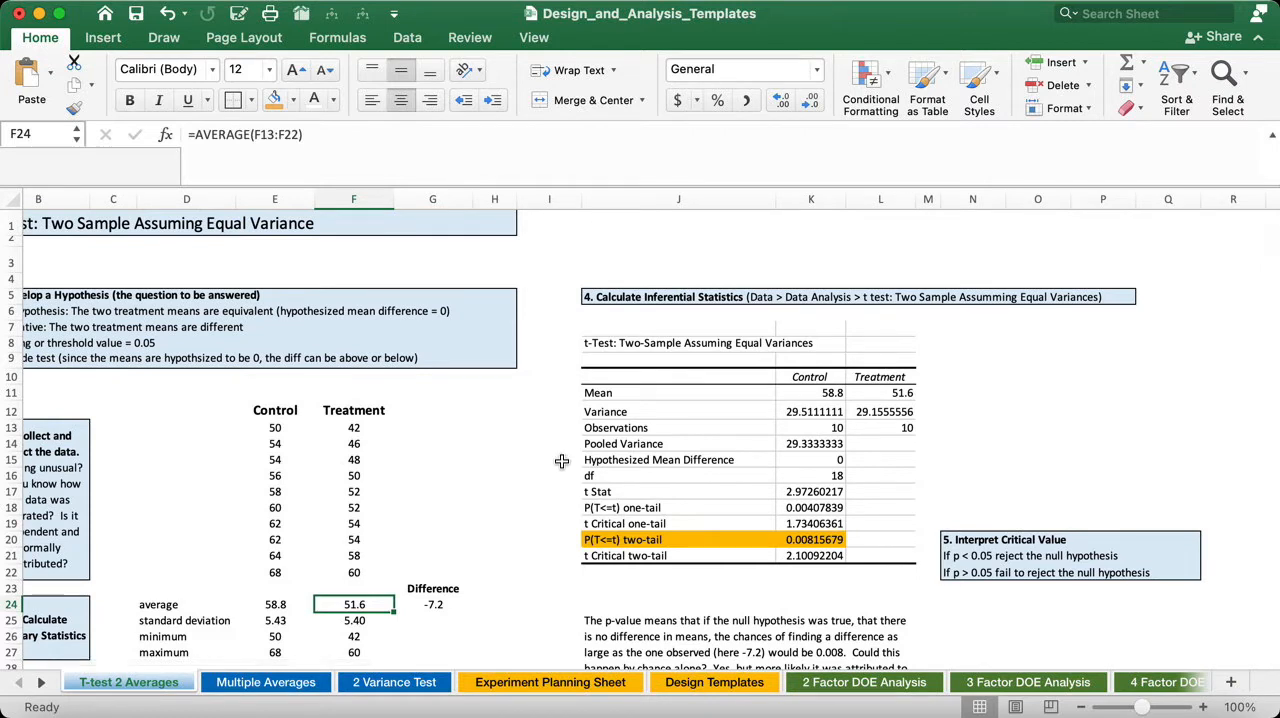
pyautogui.click(617, 297)
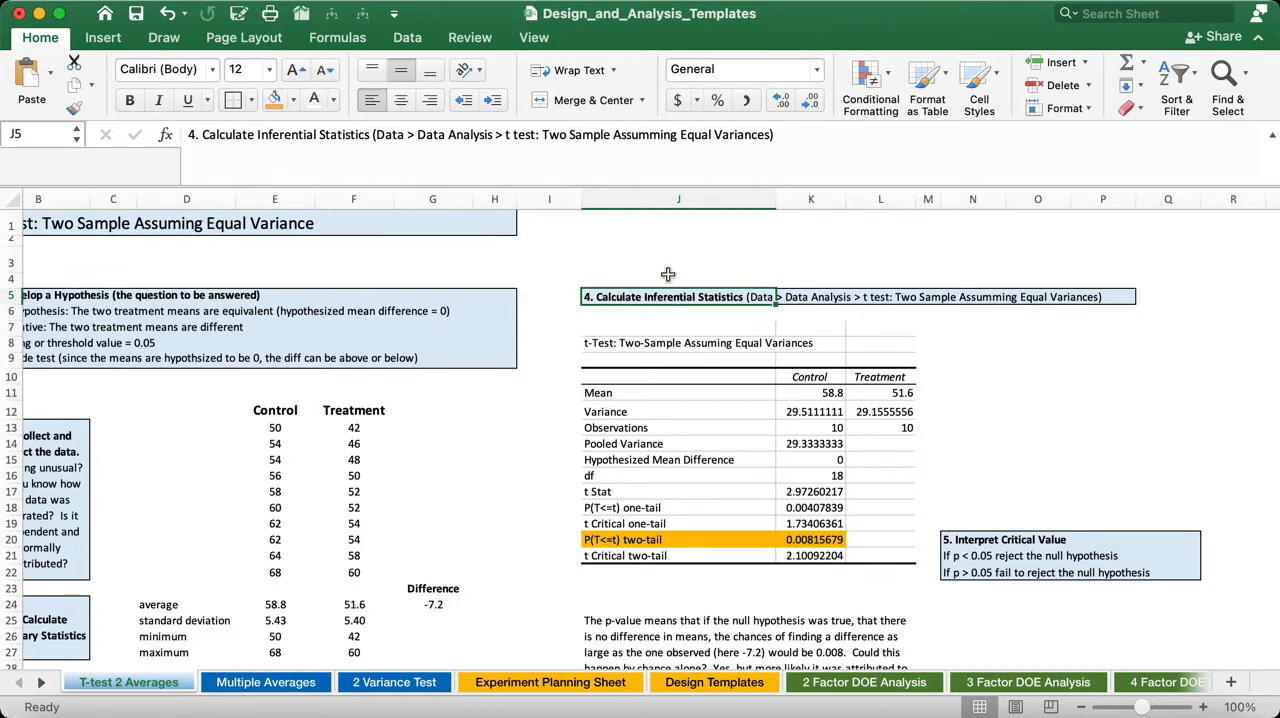
pyautogui.click(409, 38)
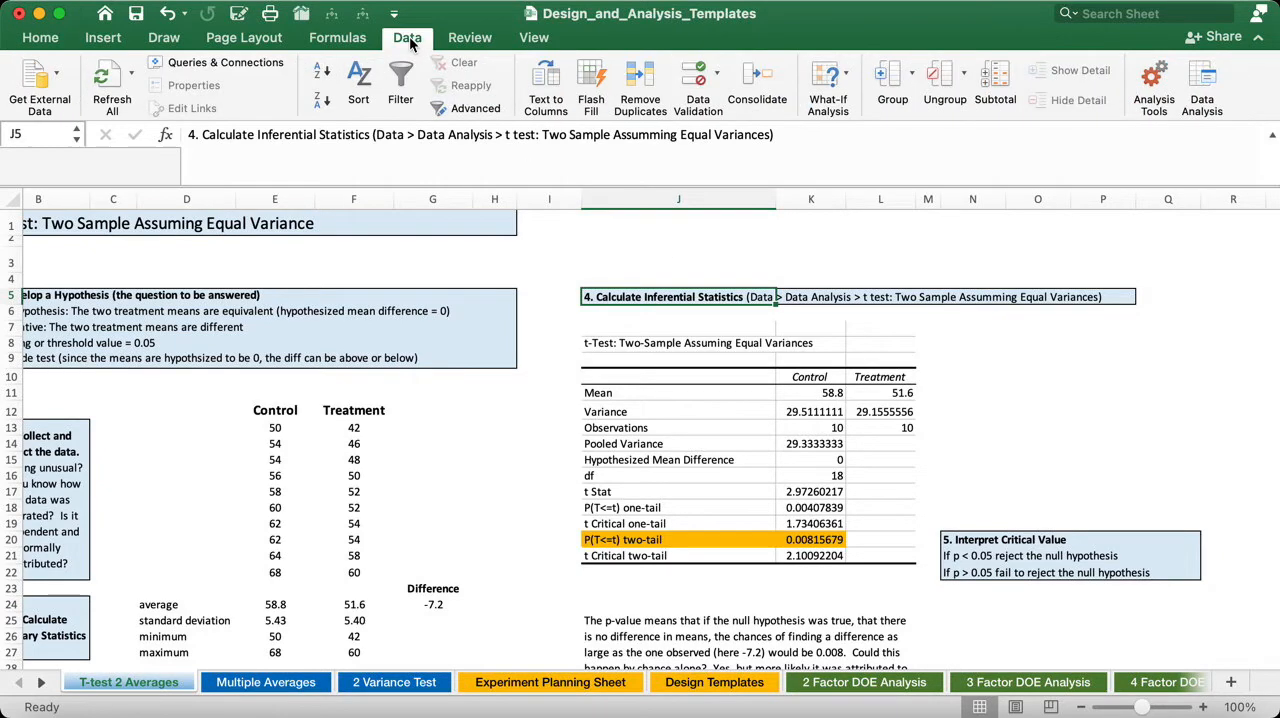
pyautogui.click(1203, 92)
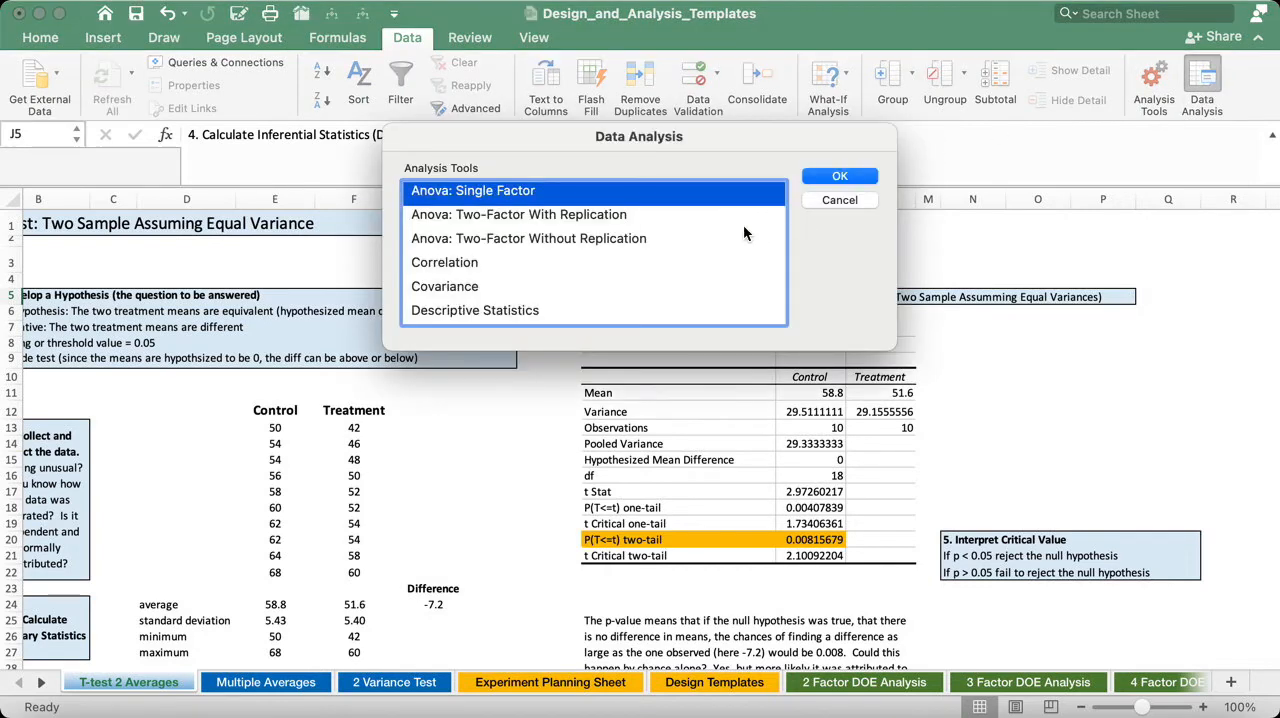
pyautogui.scroll(-5, 743, 228)
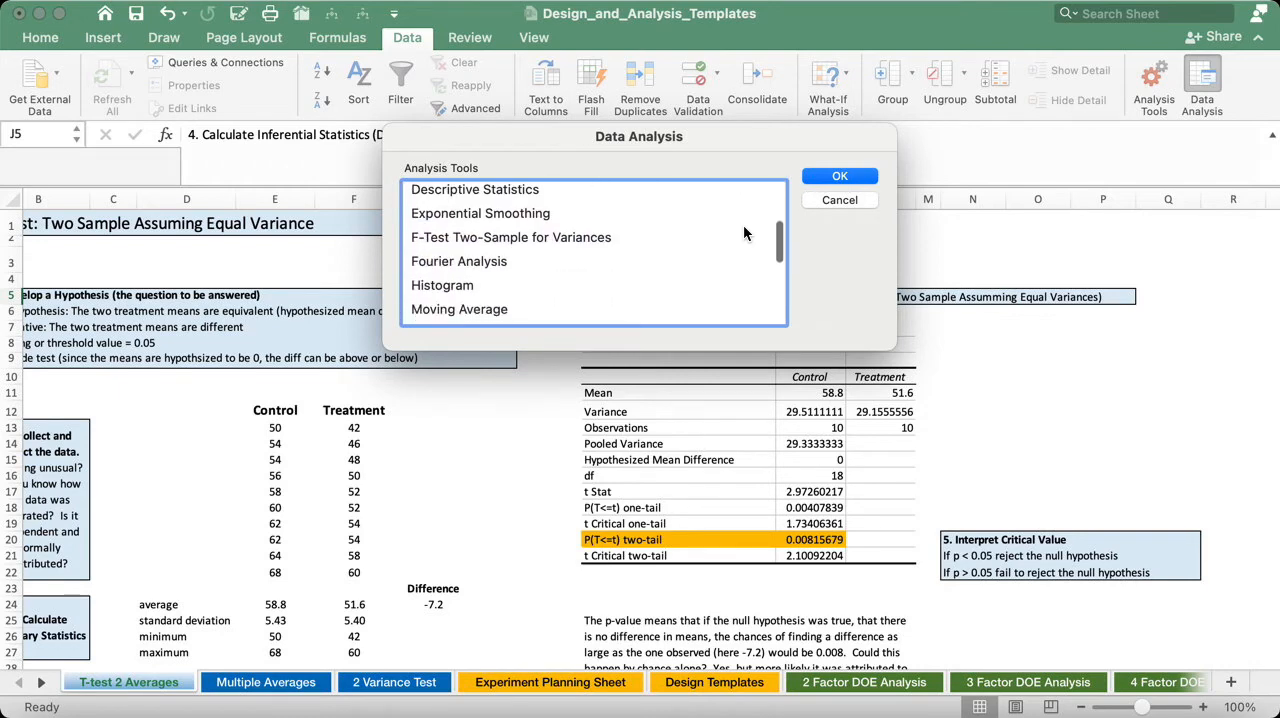
pyautogui.scroll(-6, 743, 229)
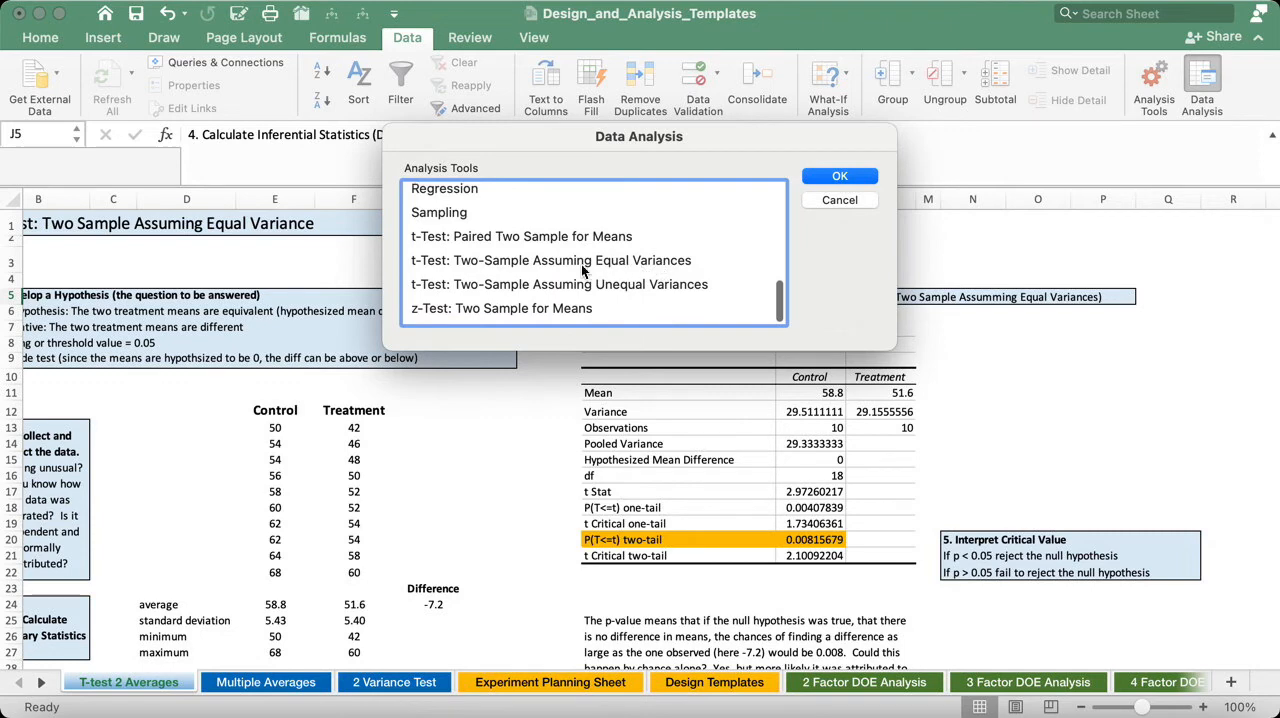
pyautogui.click(428, 268)
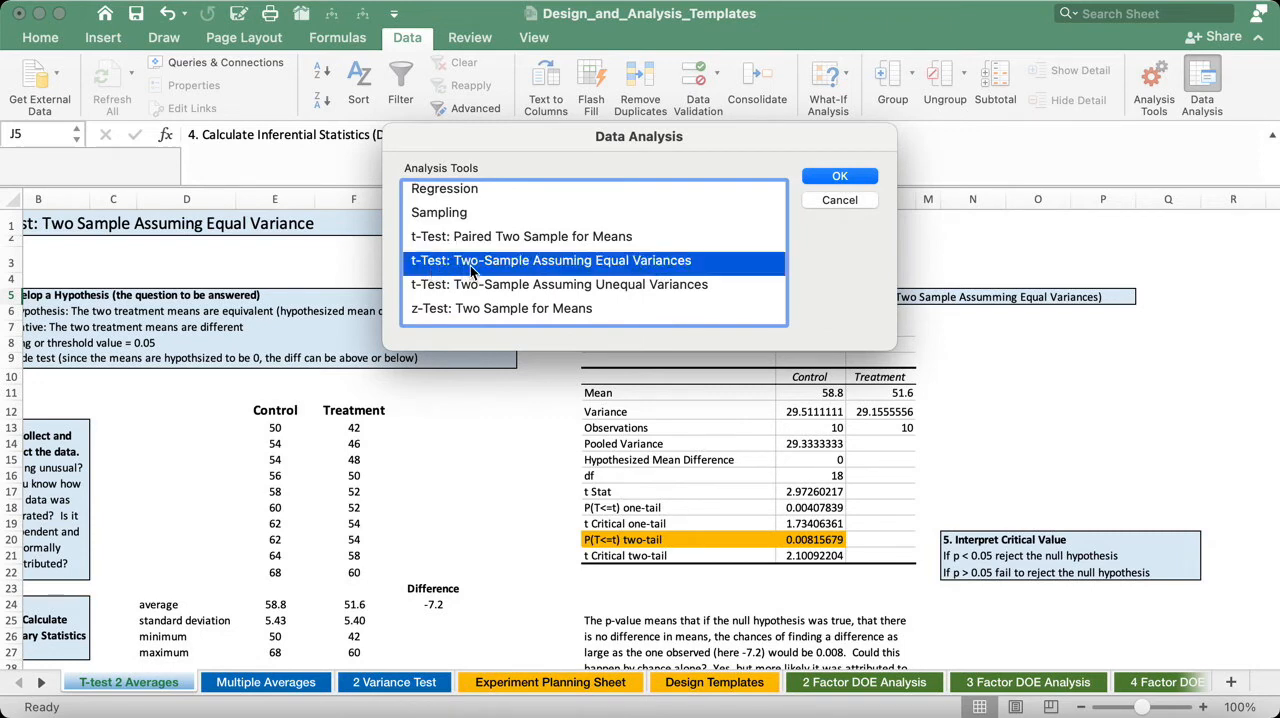
# - Look through the alternative tests in the analysis tools: t-Test with unequal variances, F-Test for variances, z-Test and paired t-Test
pyautogui.click(694, 284)
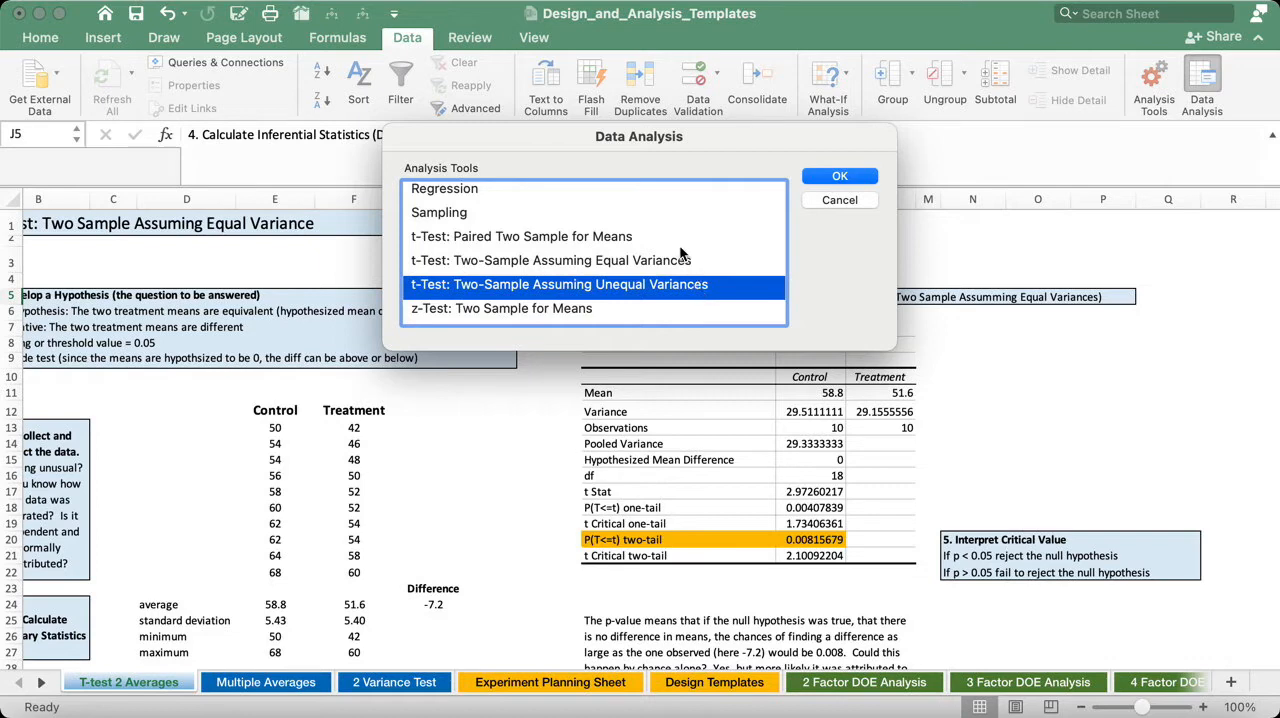
pyautogui.scroll(6, 680, 253)
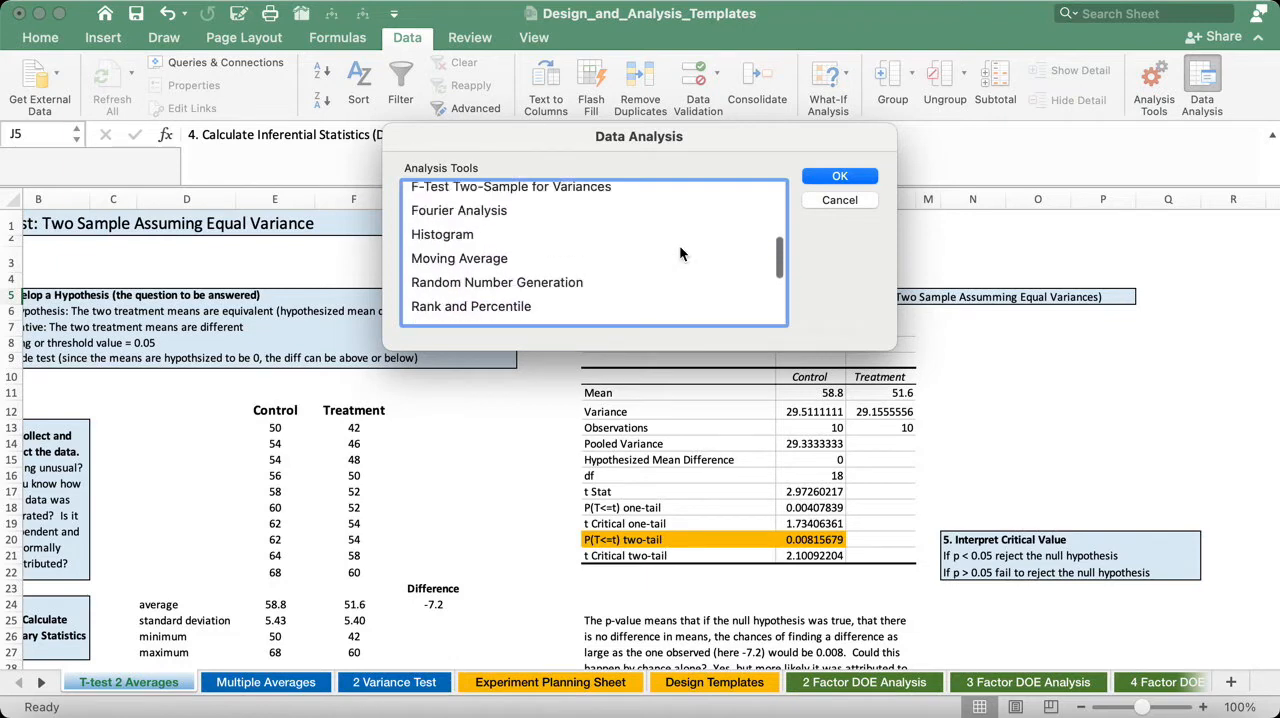
pyautogui.scroll(2, 680, 253)
pyautogui.click(511, 248)
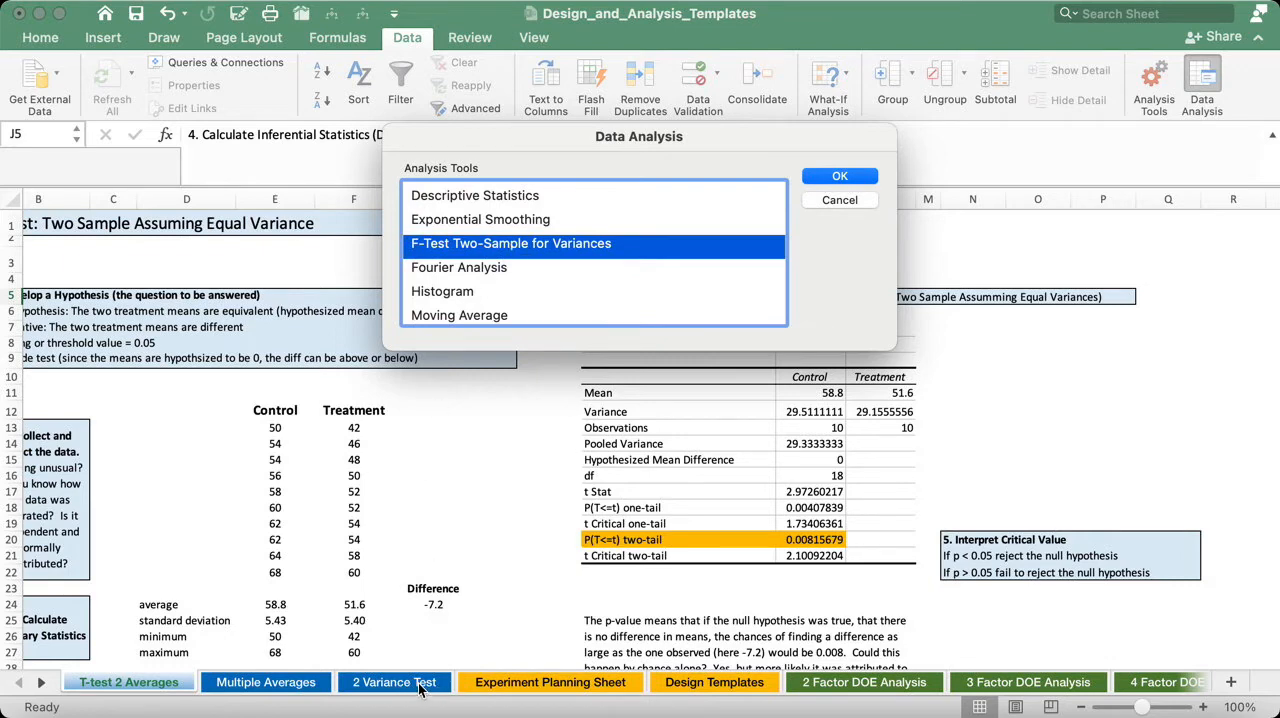
pyautogui.scroll(-10, 606, 297)
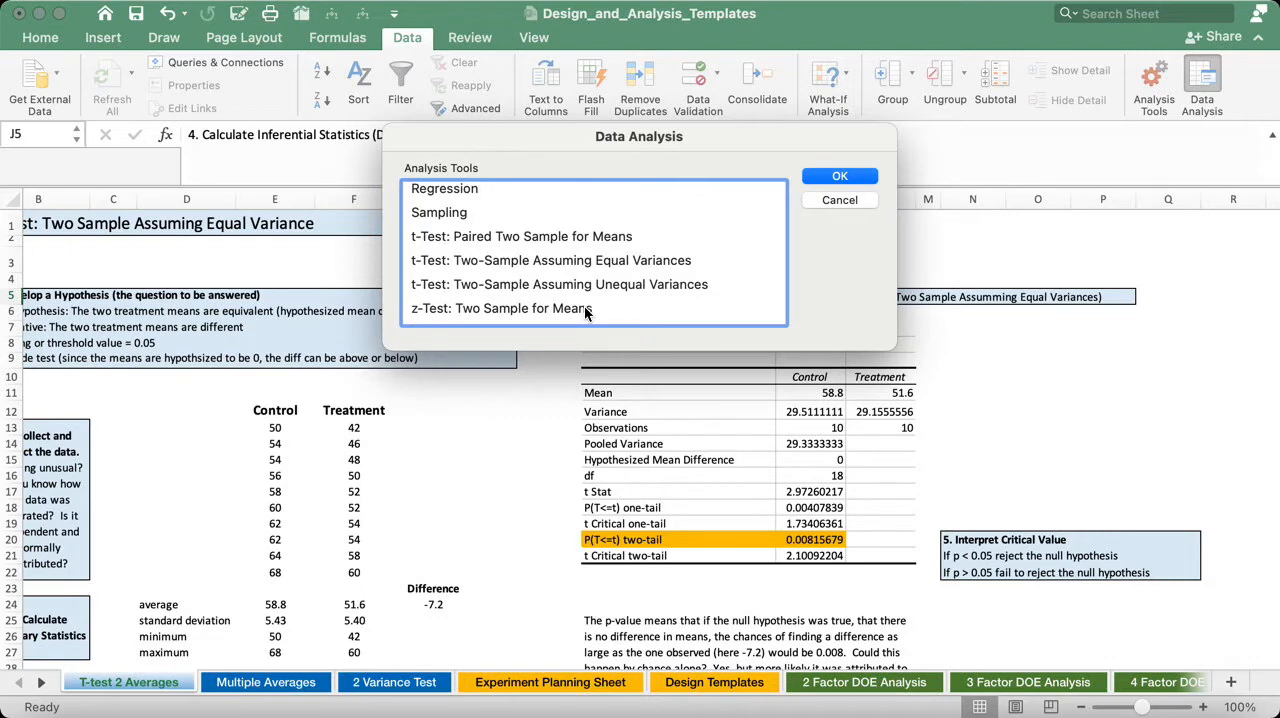
pyautogui.click(585, 312)
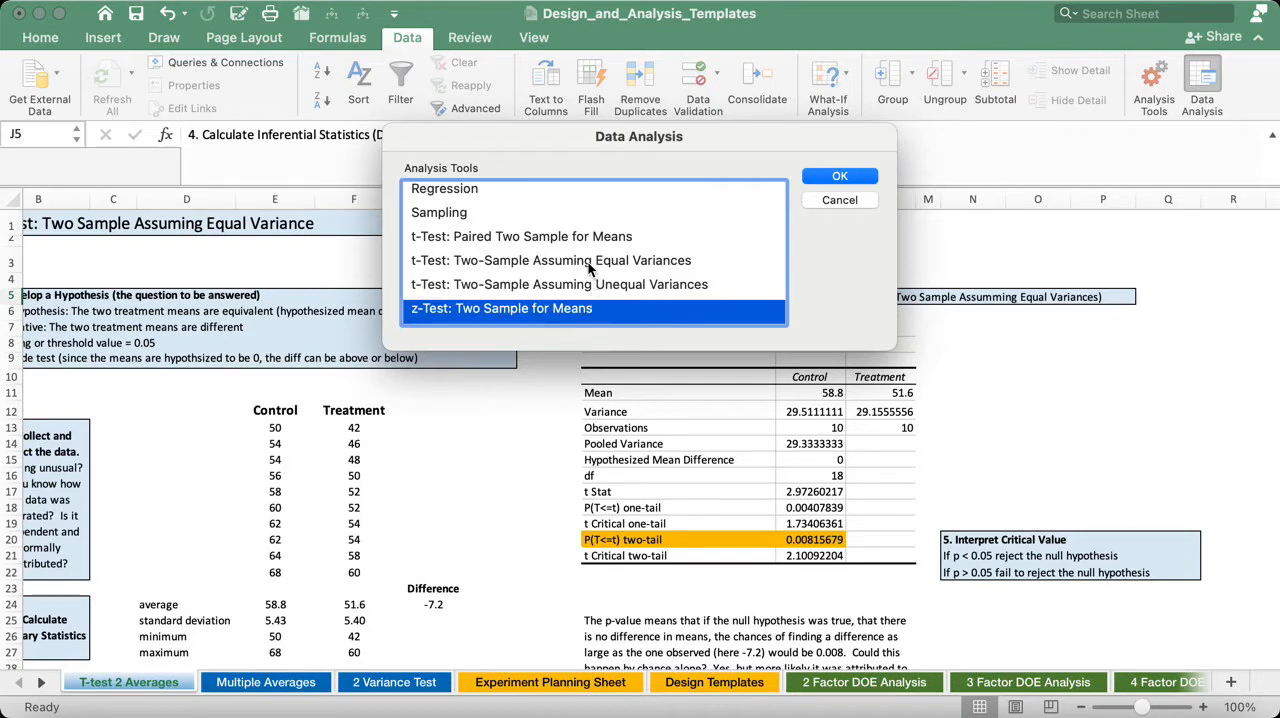
pyautogui.click(590, 262)
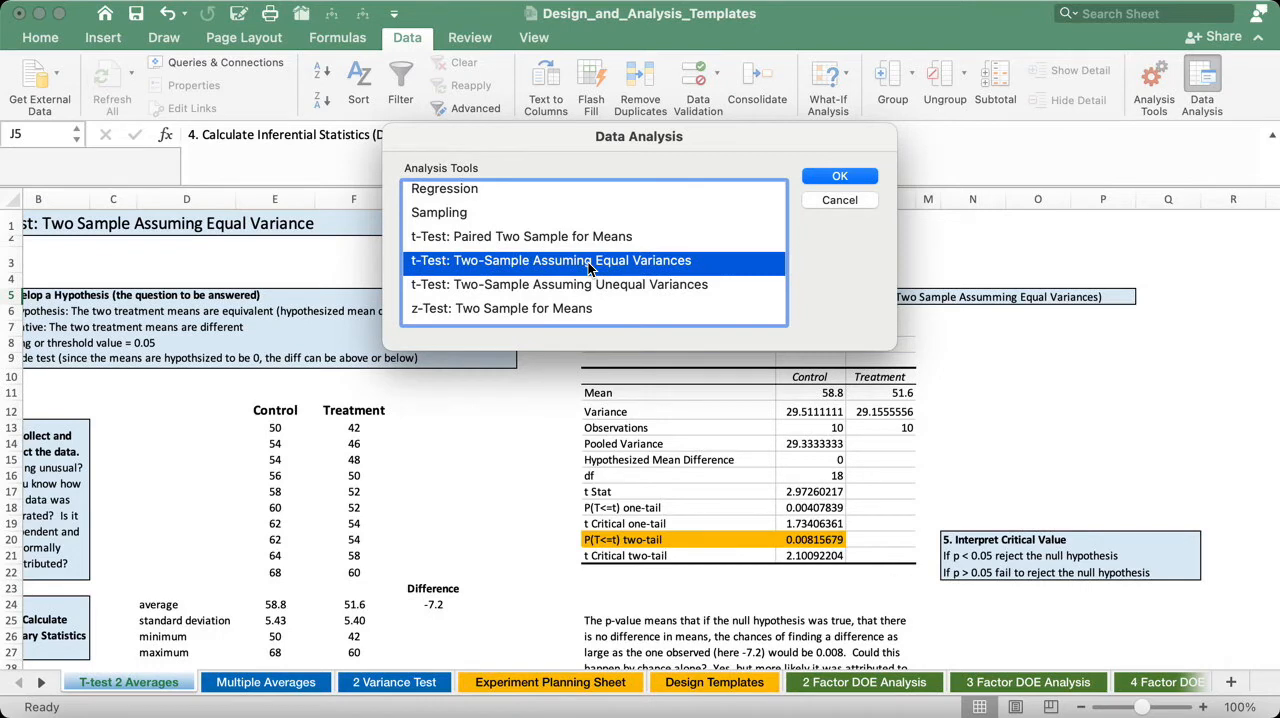
pyautogui.click(557, 238)
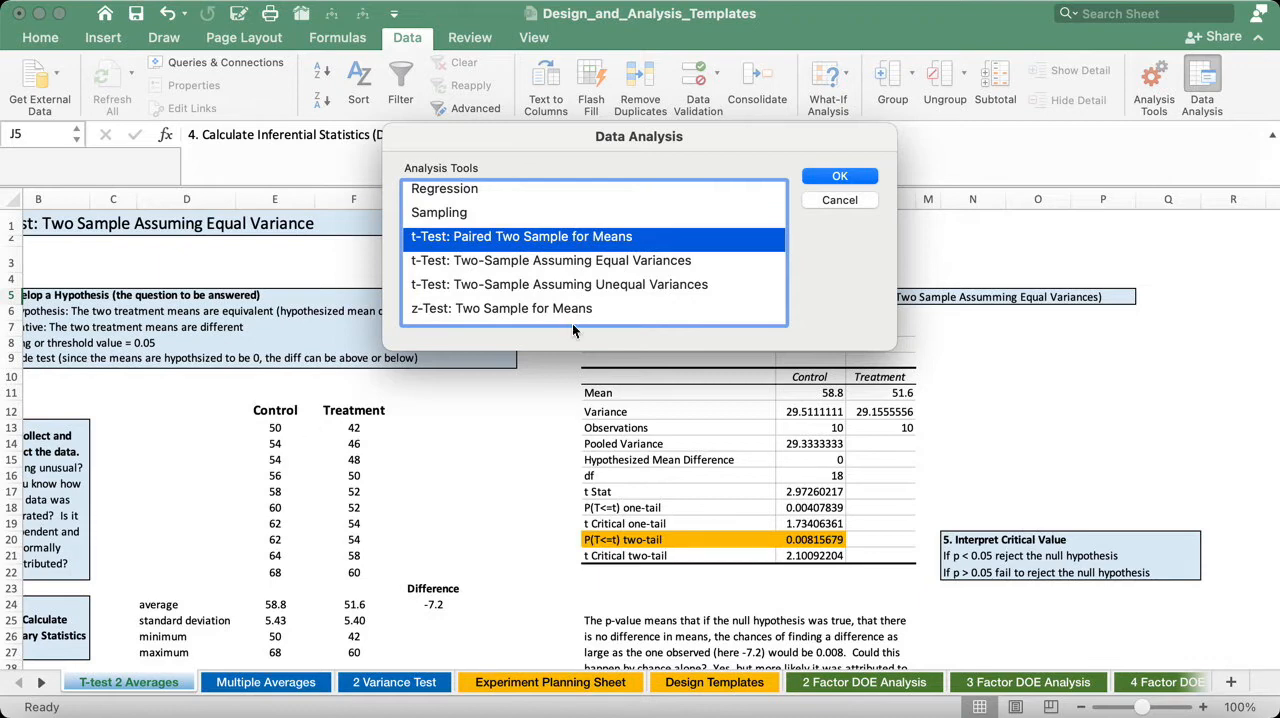
# - Open the settings for t-Test: Two-Sample Assuming Equal Variances and position them clear of the Control and Treatment data
pyautogui.click(566, 264)
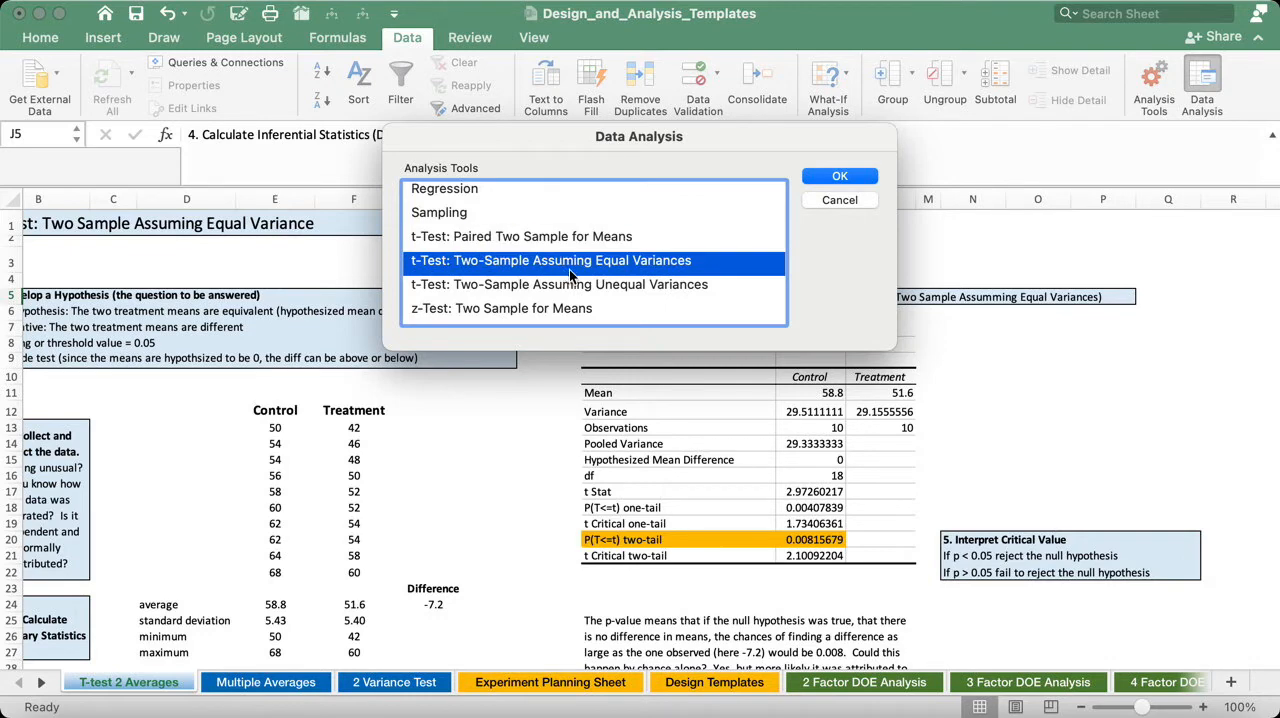
pyautogui.moveTo(732, 136); pyautogui.dragTo(426, 106)
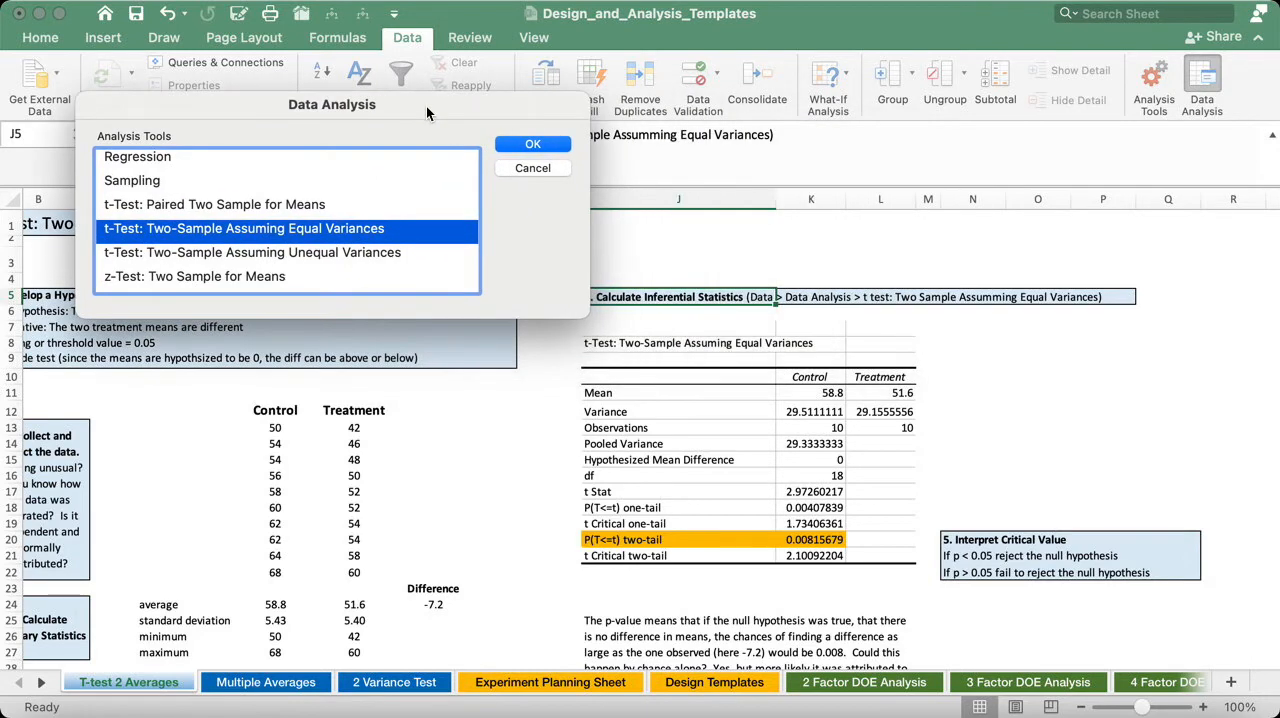
pyautogui.click(537, 145)
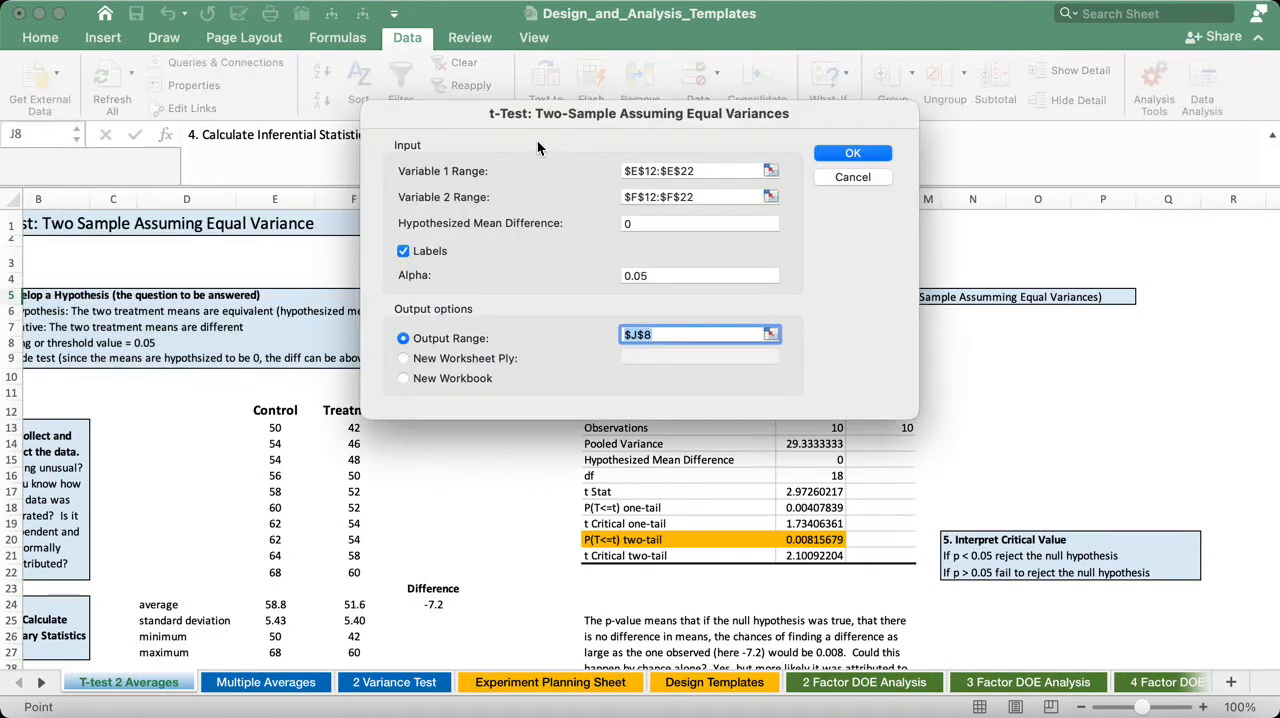
pyautogui.moveTo(457, 116); pyautogui.dragTo(660, 138)
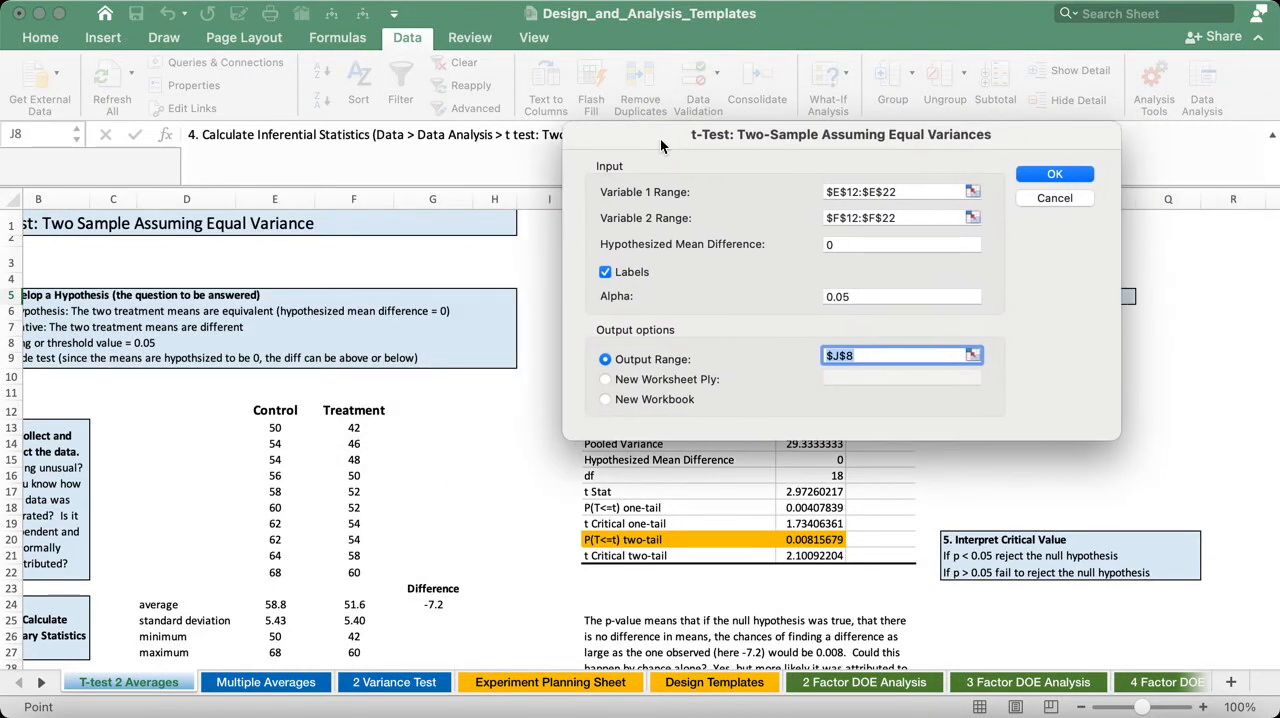
# - Set the variable ranges to $E$12:$E$22 for Control and $F$12:$F$22 for Treatment, keeping Labels enabled
pyautogui.click(904, 191)
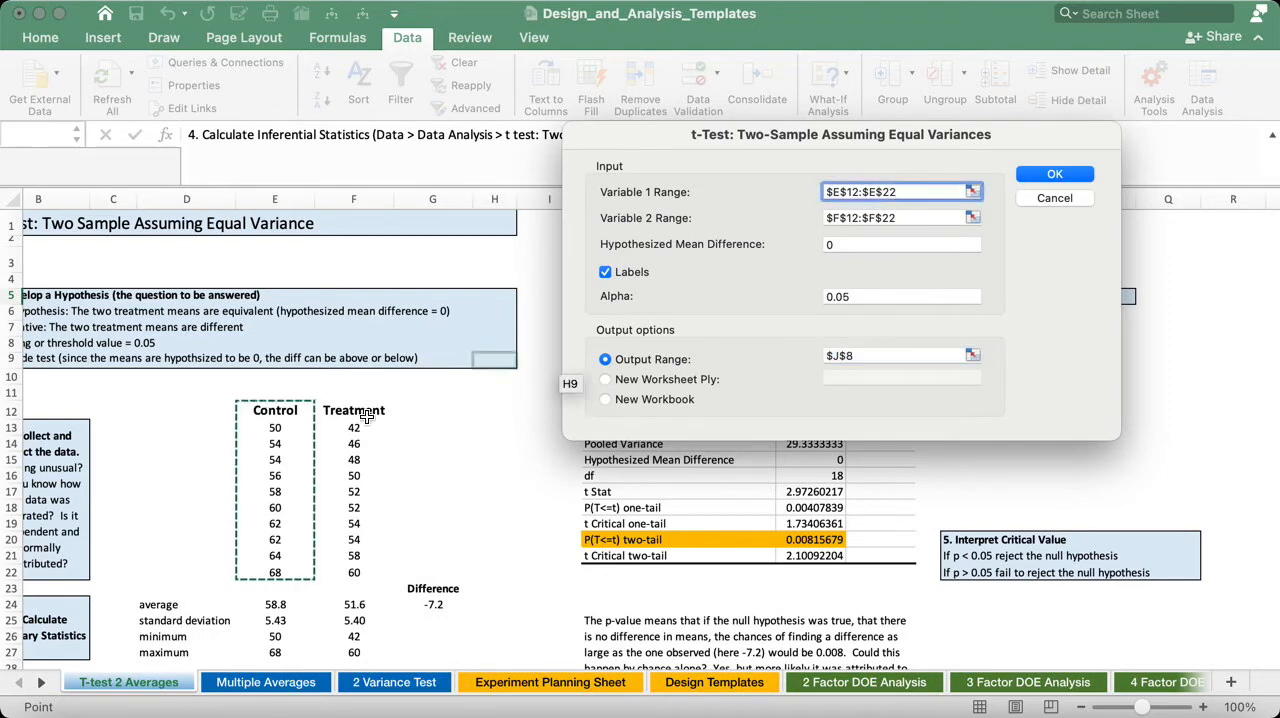
pyautogui.moveTo(252, 410); pyautogui.dragTo(258, 572)
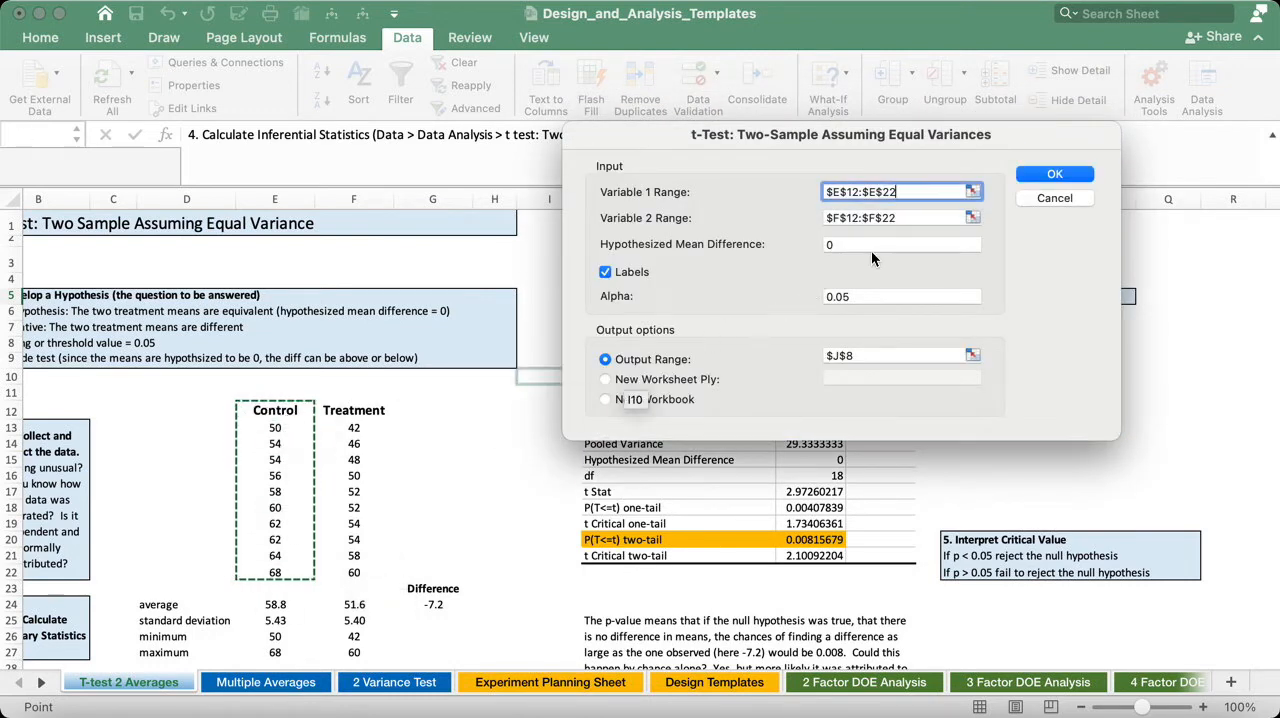
pyautogui.click(914, 218)
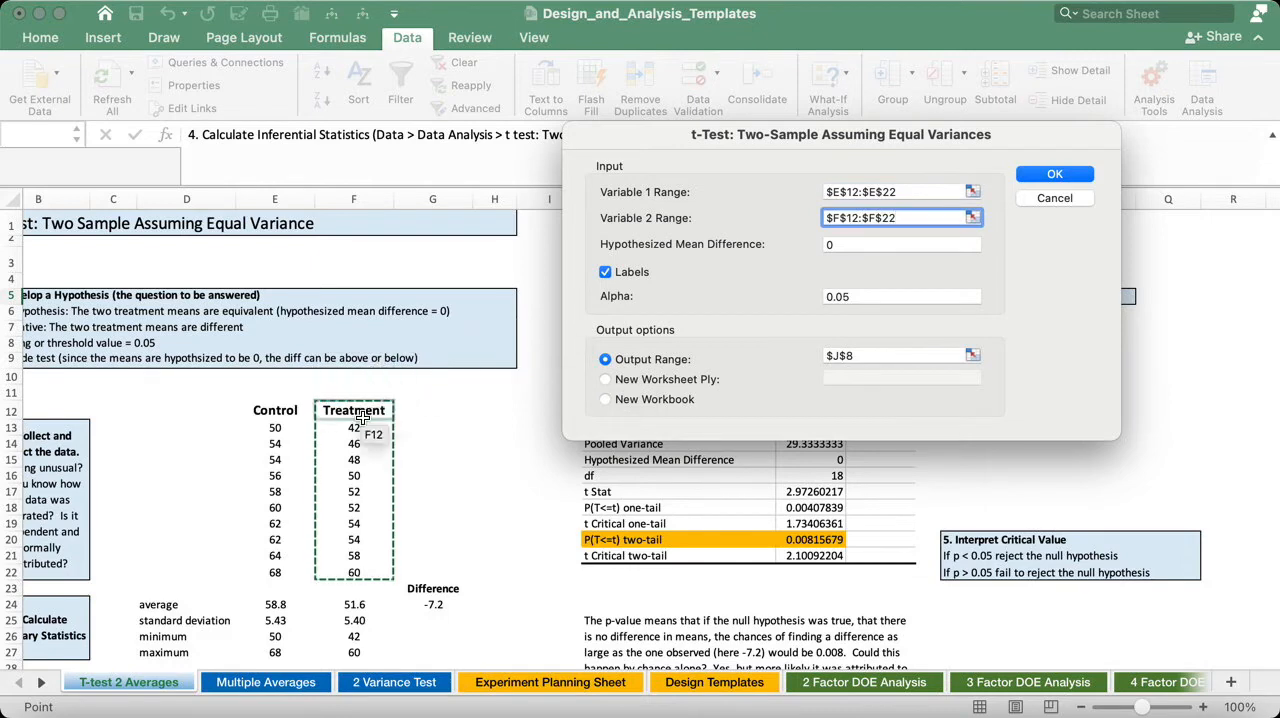
pyautogui.moveTo(353, 411); pyautogui.dragTo(352, 570)
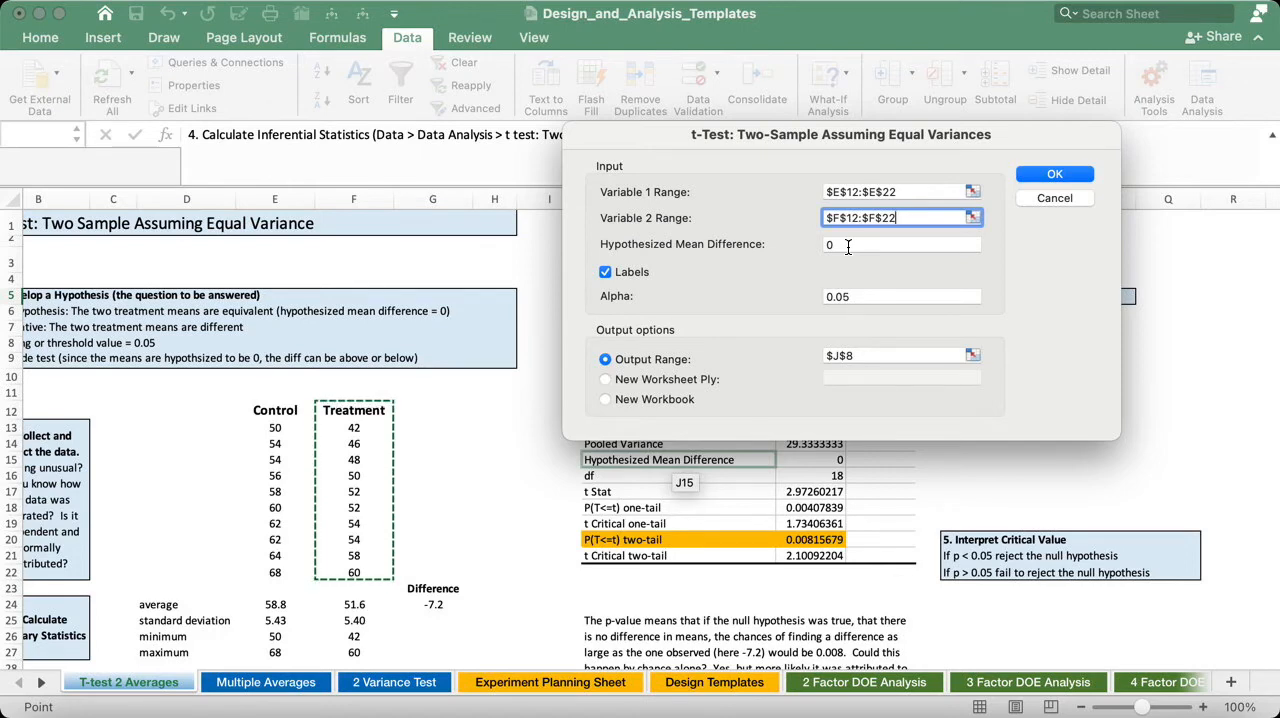
pyautogui.click(605, 272)
pyautogui.click(606, 272)
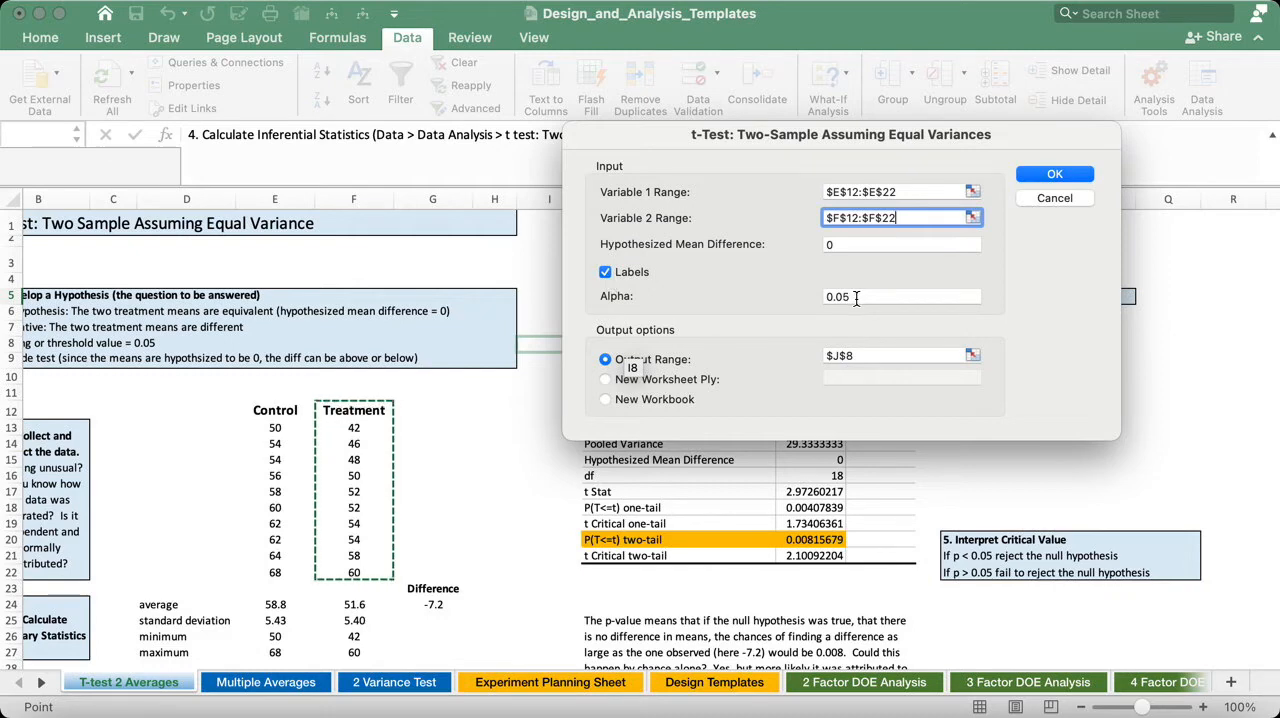
# - Run the t-test with output range $J$8, overwriting the existing results table
pyautogui.moveTo(646, 136); pyautogui.dragTo(101, 60)
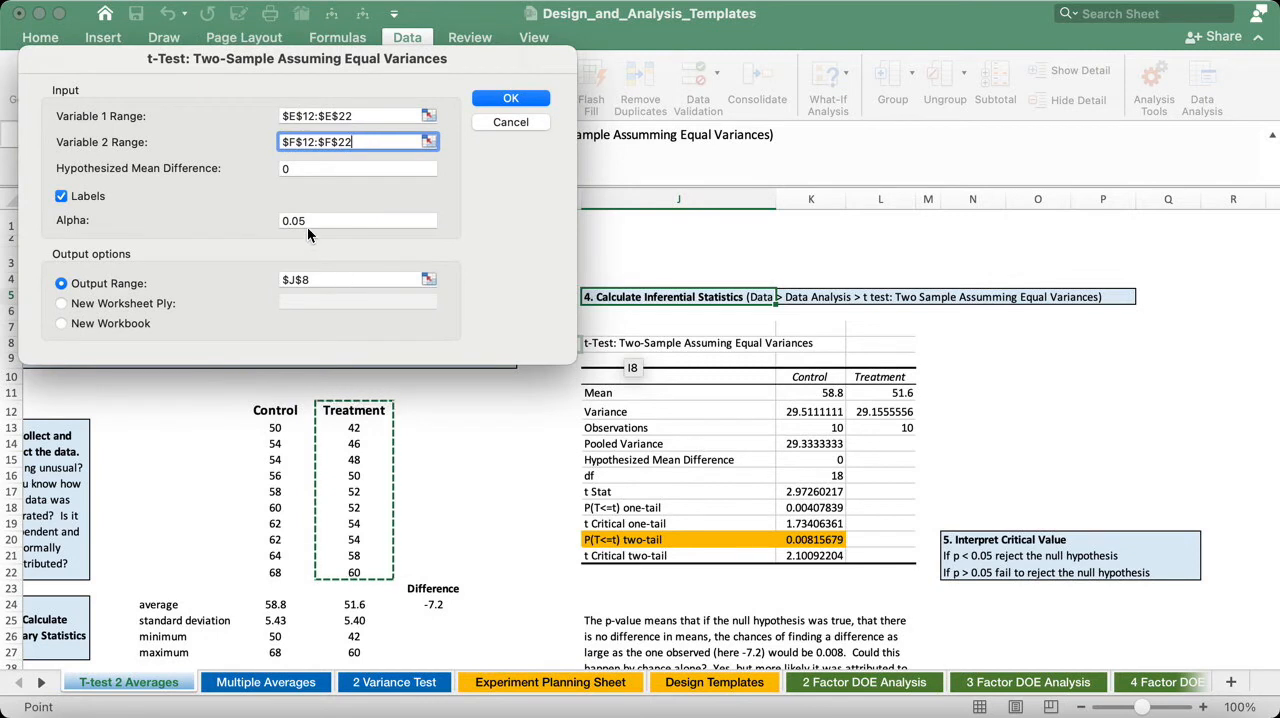
pyautogui.click(324, 281)
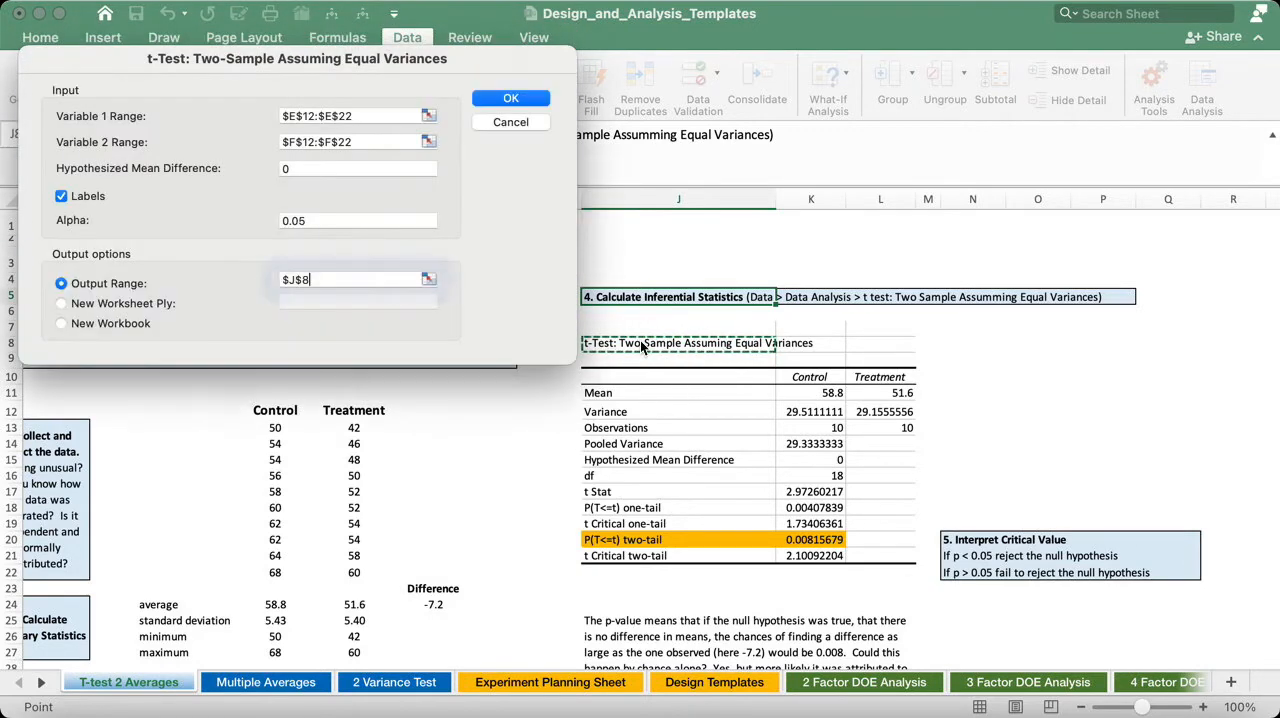
pyautogui.click(521, 101)
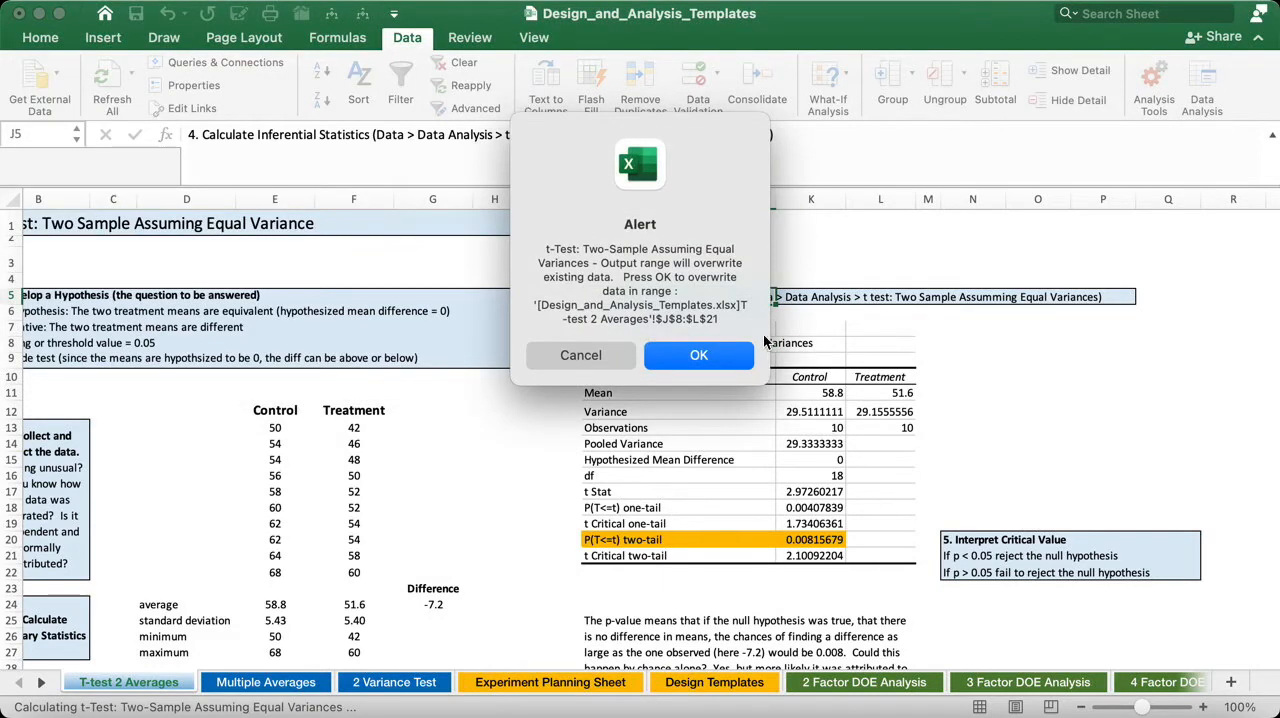
pyautogui.click(699, 356)
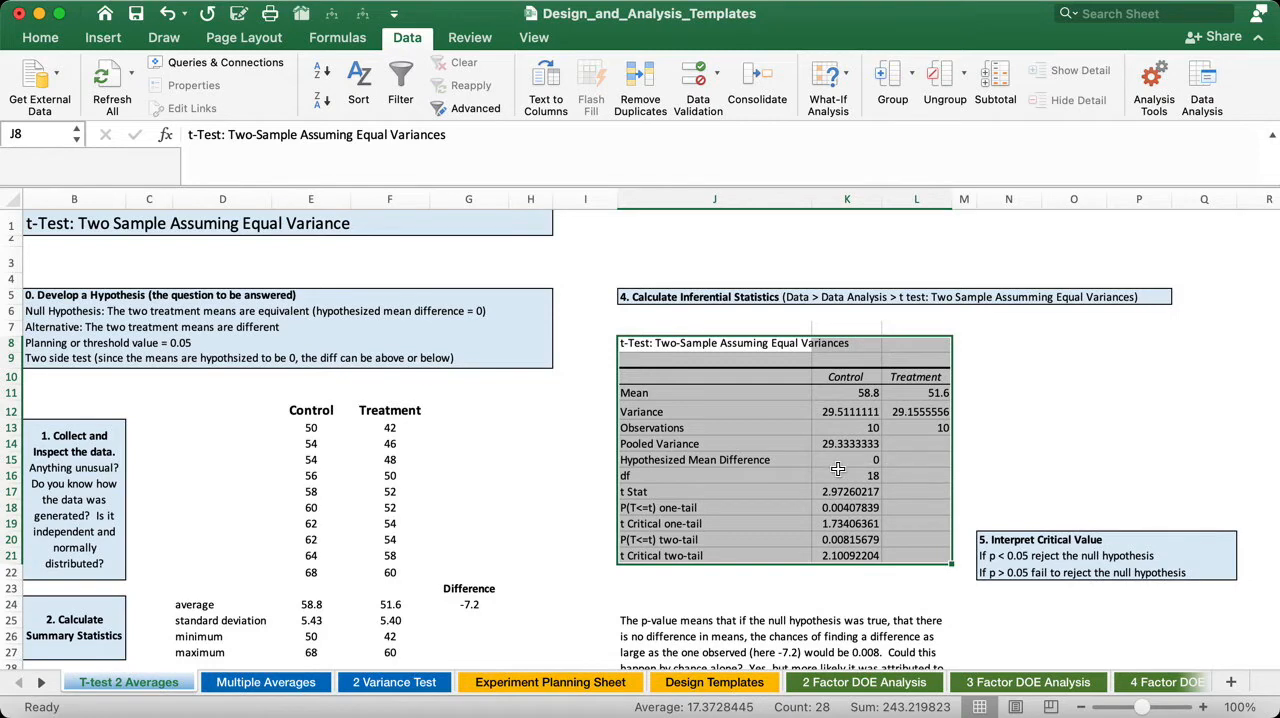
pyautogui.click(1034, 431)
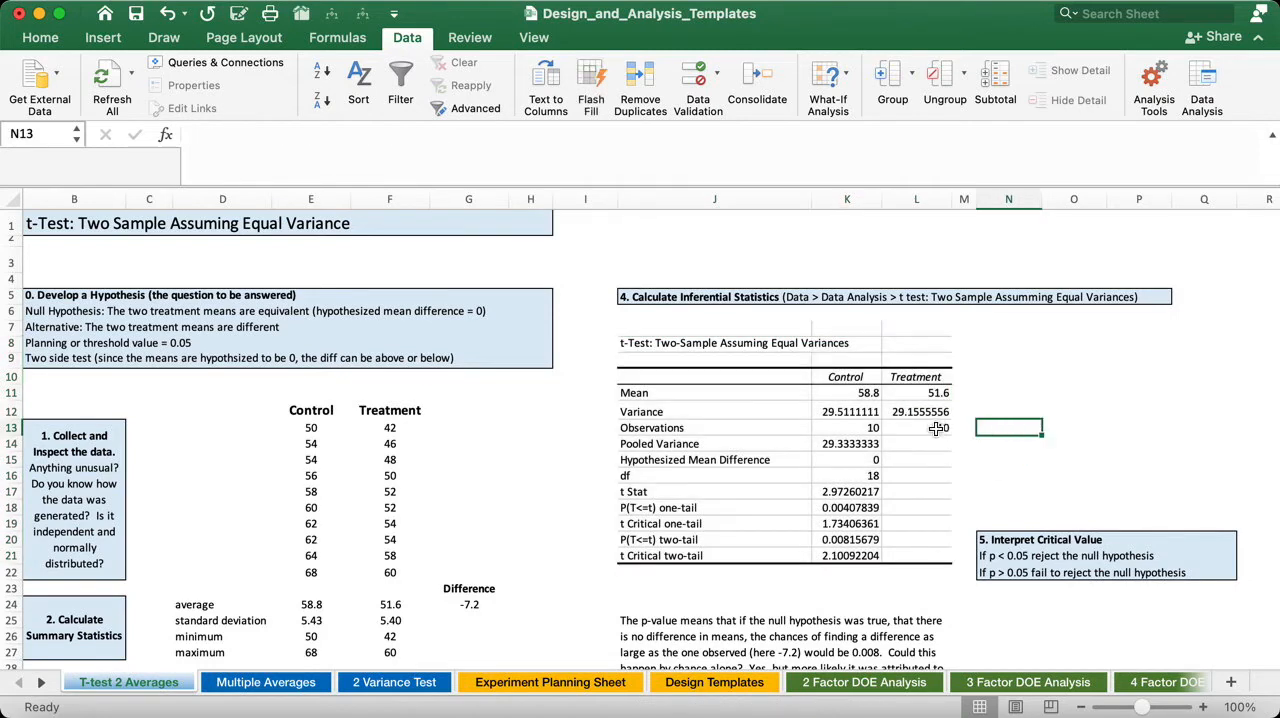
# - Examine the Control and Treatment means and variances in the t-test results table
pyautogui.click(843, 377)
pyautogui.click(928, 381)
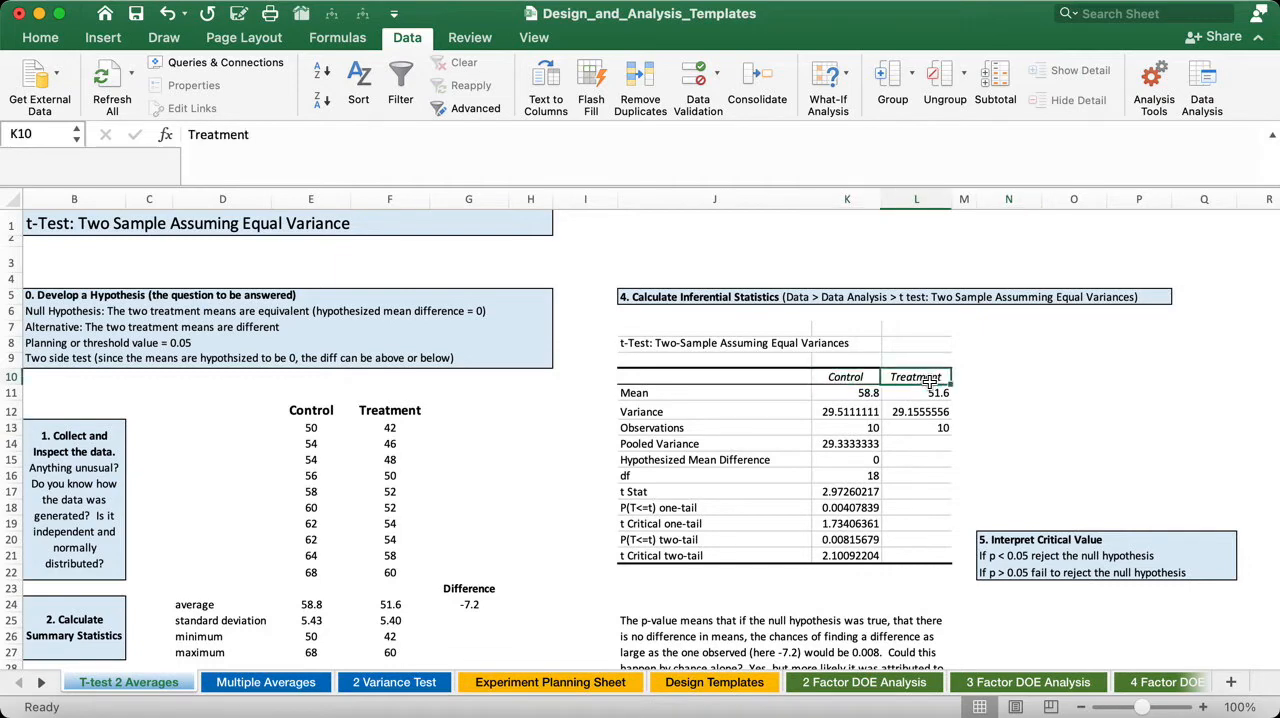
pyautogui.click(865, 397)
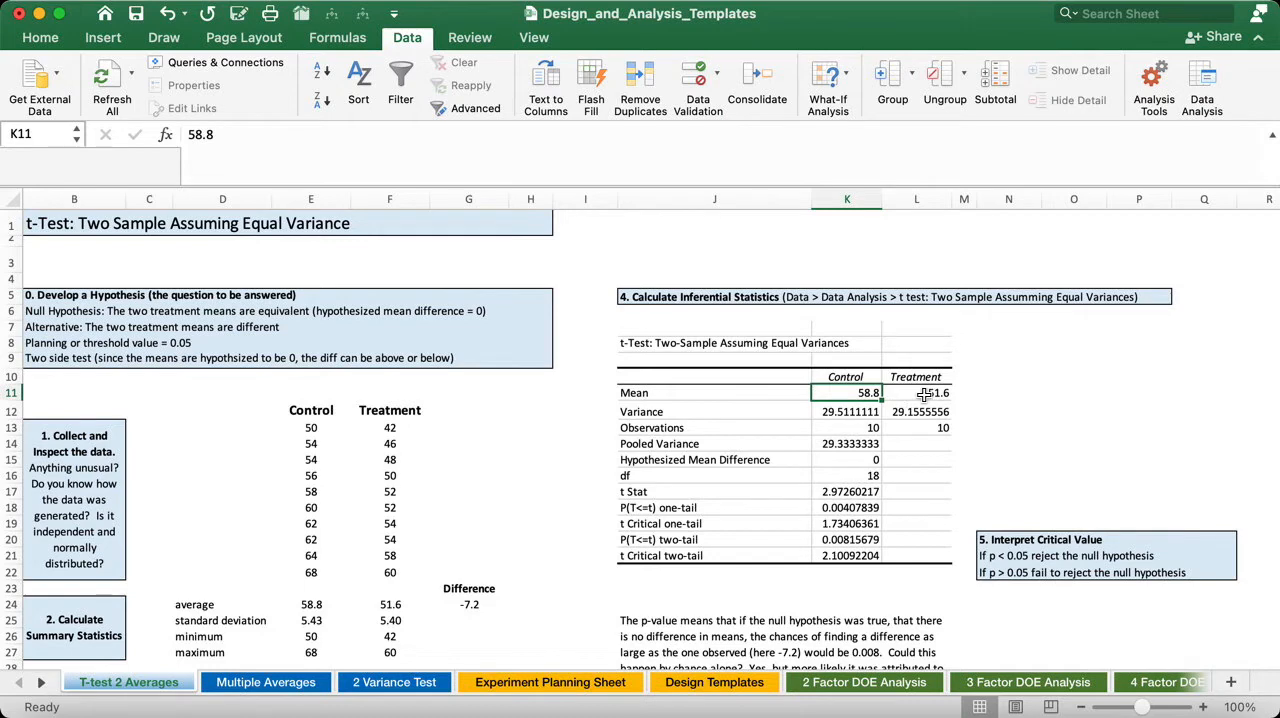
pyautogui.click(924, 394)
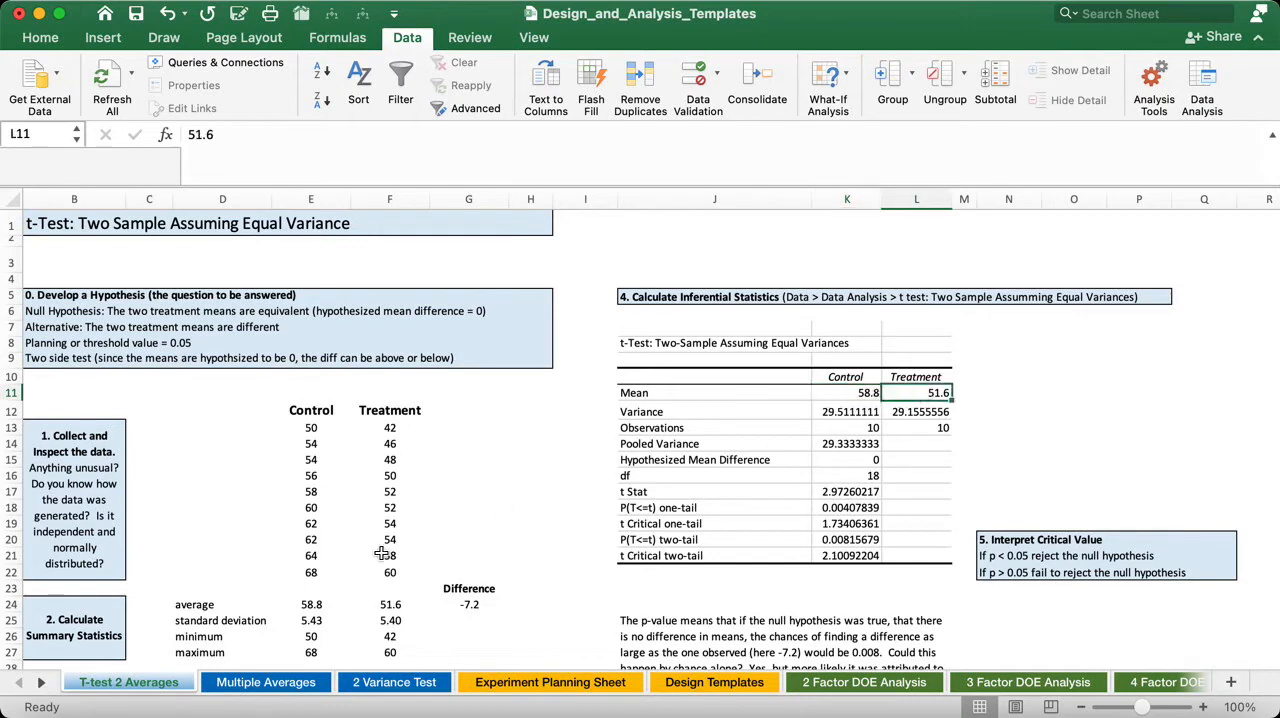
pyautogui.click(840, 412)
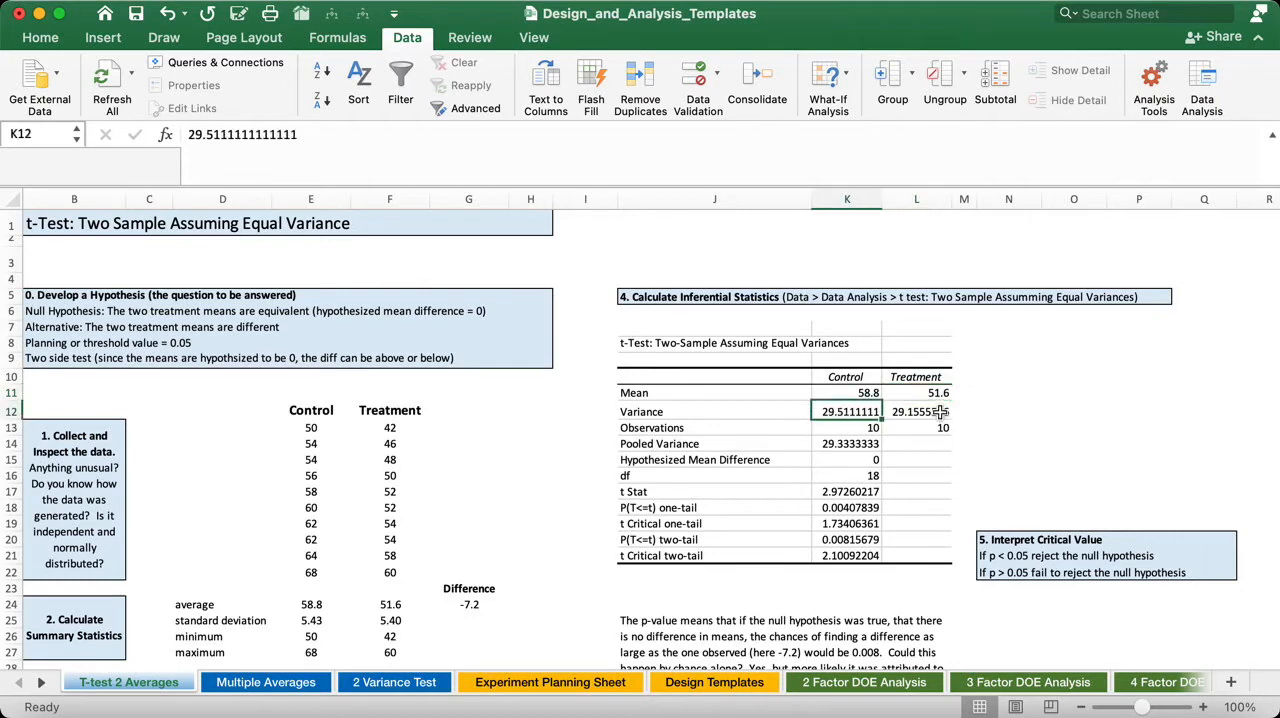
pyautogui.click(940, 411)
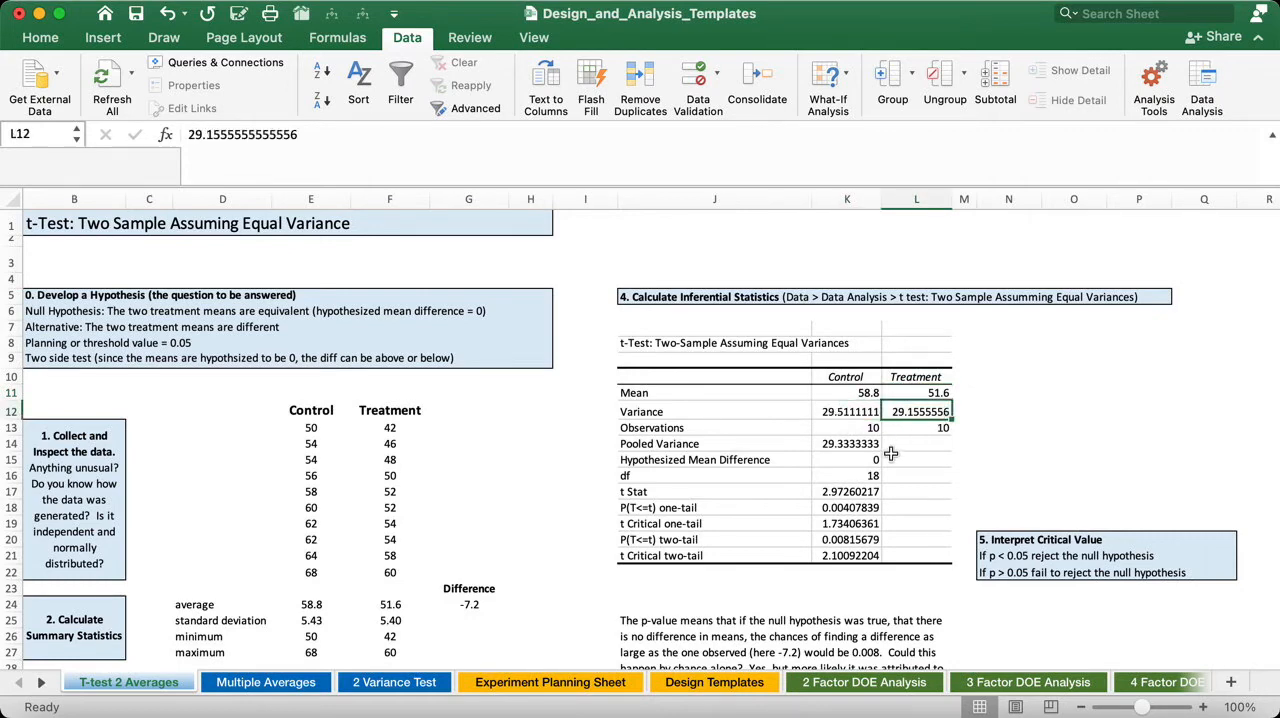
# - Examine the observations, pooled variance, variances, hypothesized mean difference, df and t Stat, along with the difference between the averages
pyautogui.scroll(-3, 893, 452)
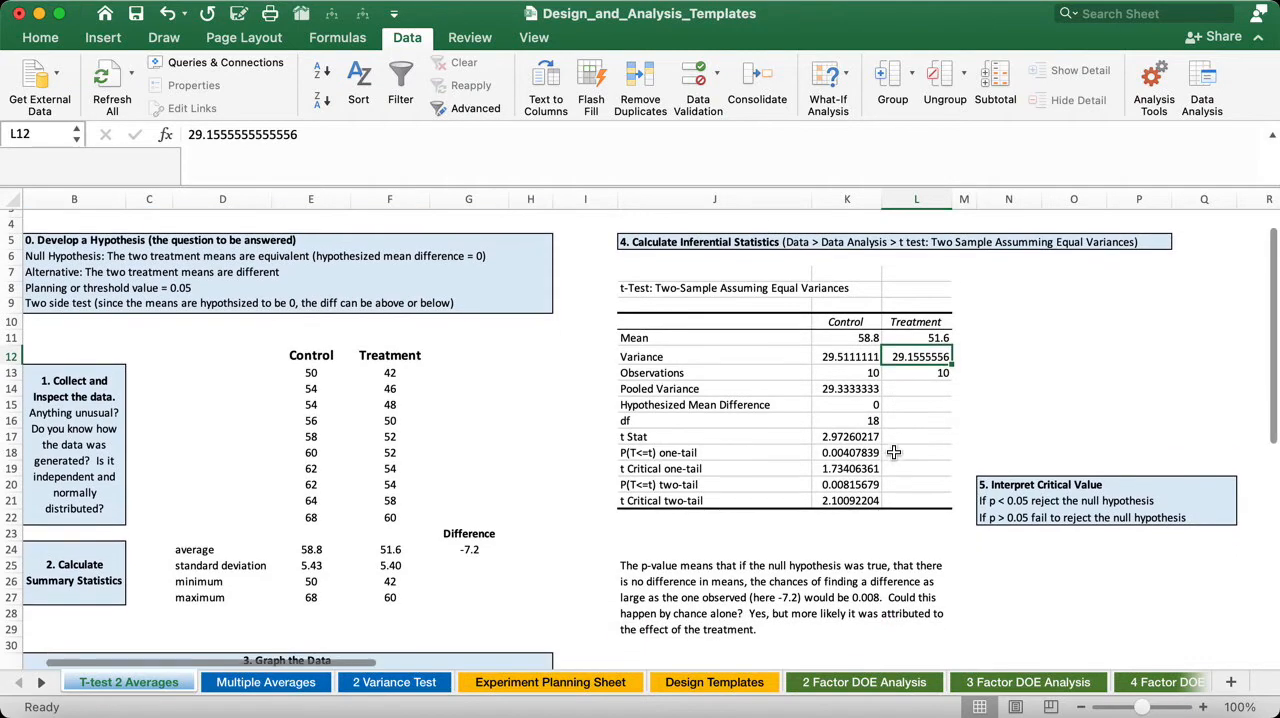
pyautogui.click(872, 372)
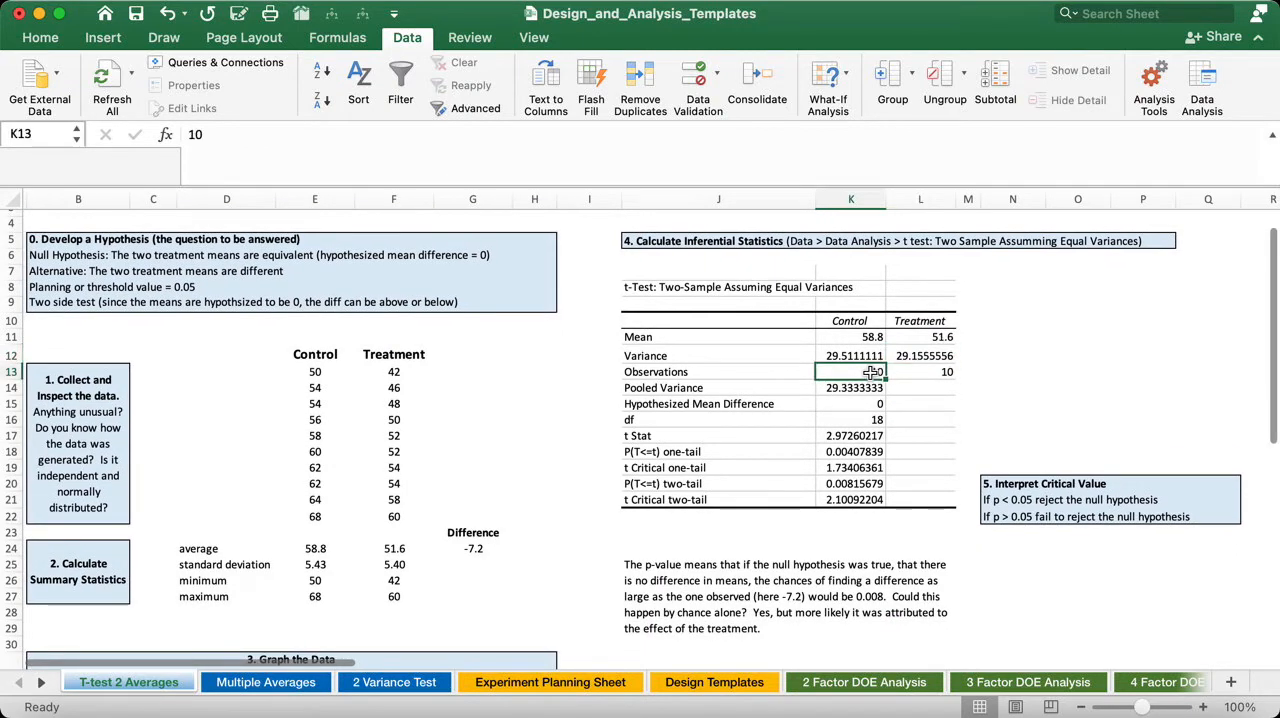
pyautogui.click(945, 374)
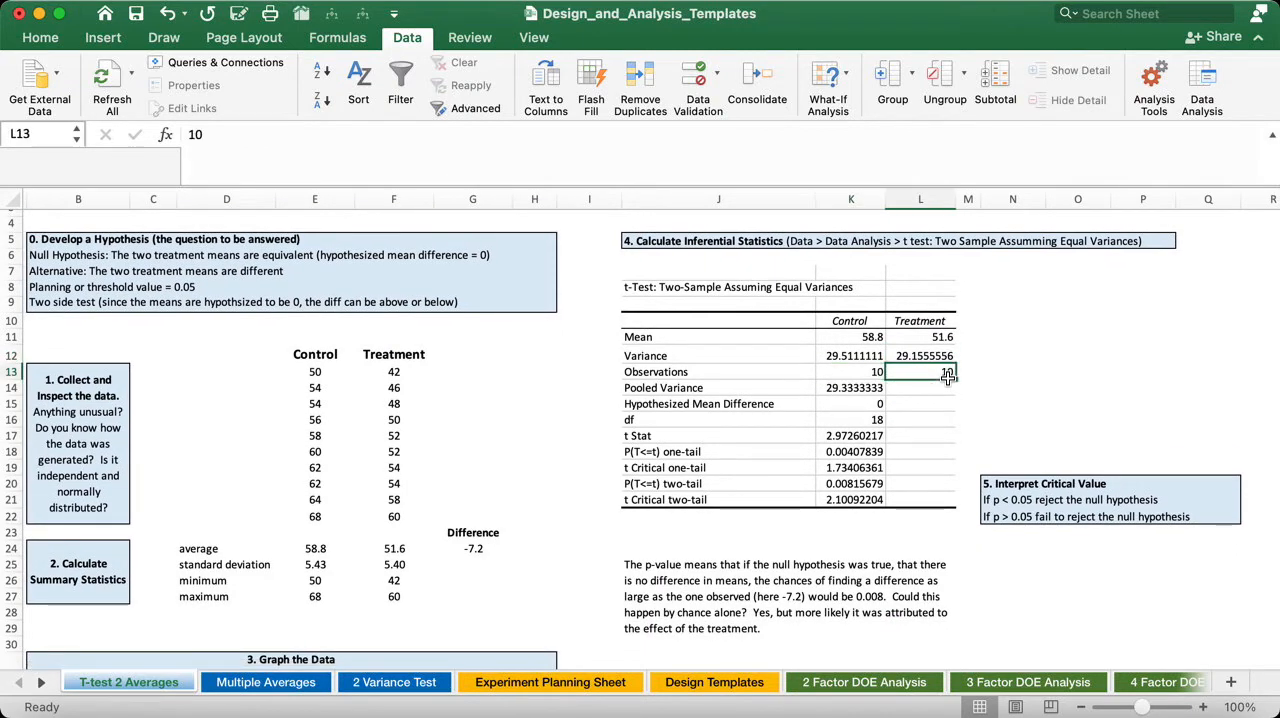
pyautogui.click(869, 388)
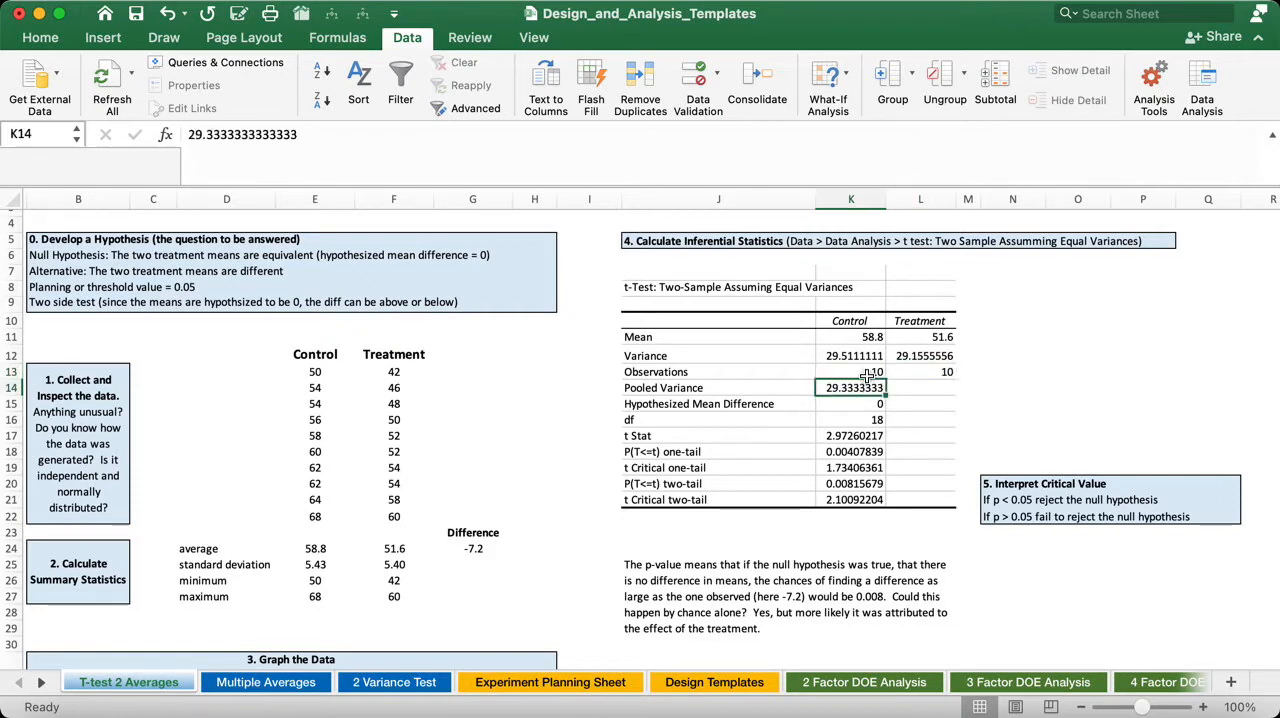
pyautogui.click(859, 357)
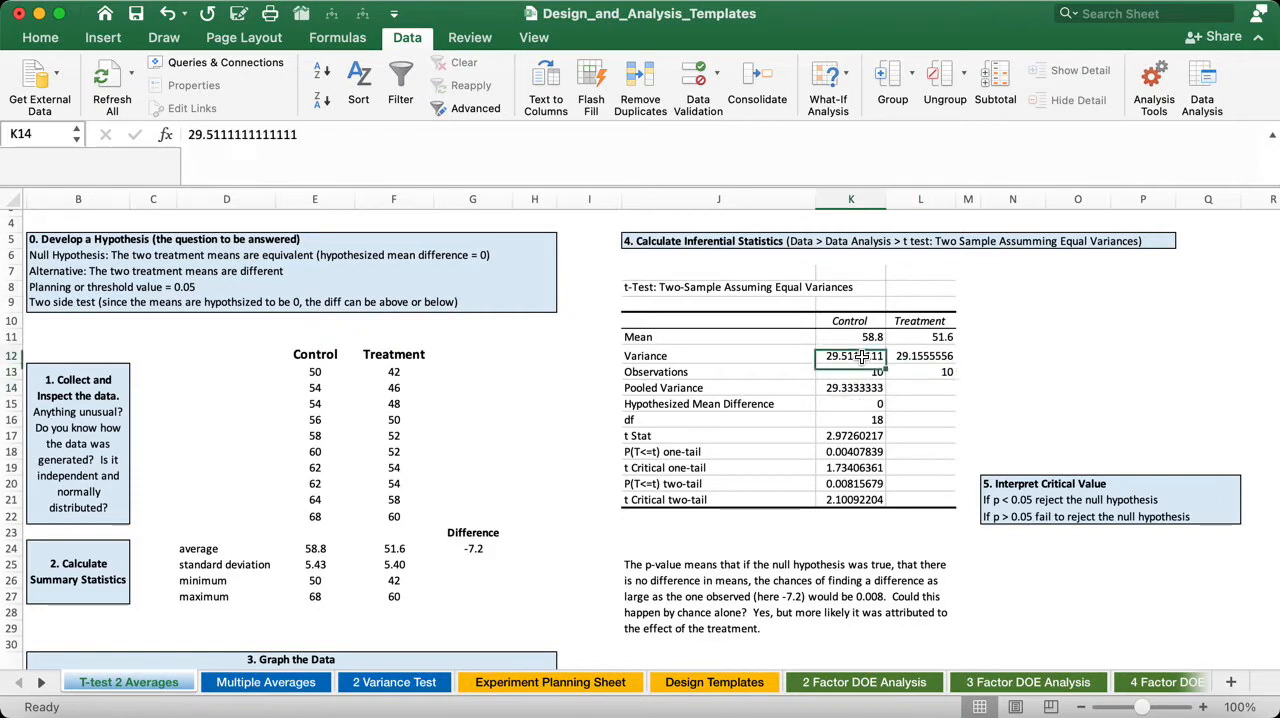
pyautogui.click(944, 358)
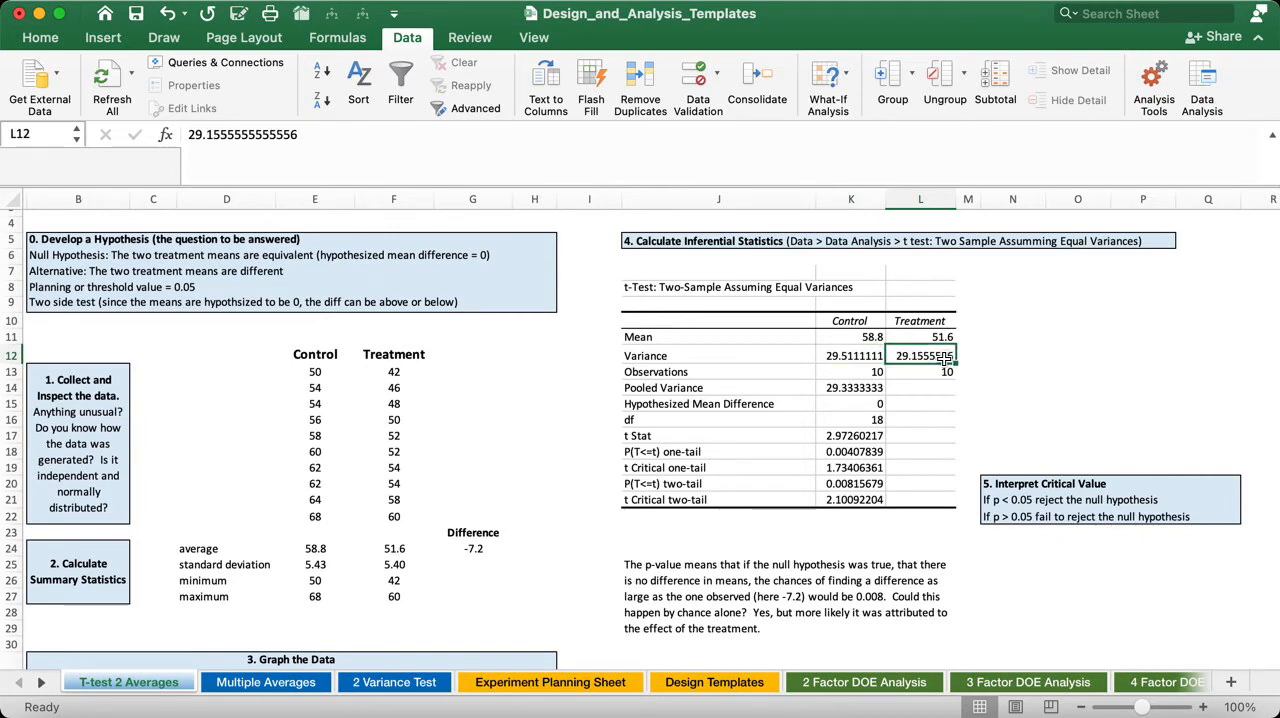
pyautogui.click(862, 405)
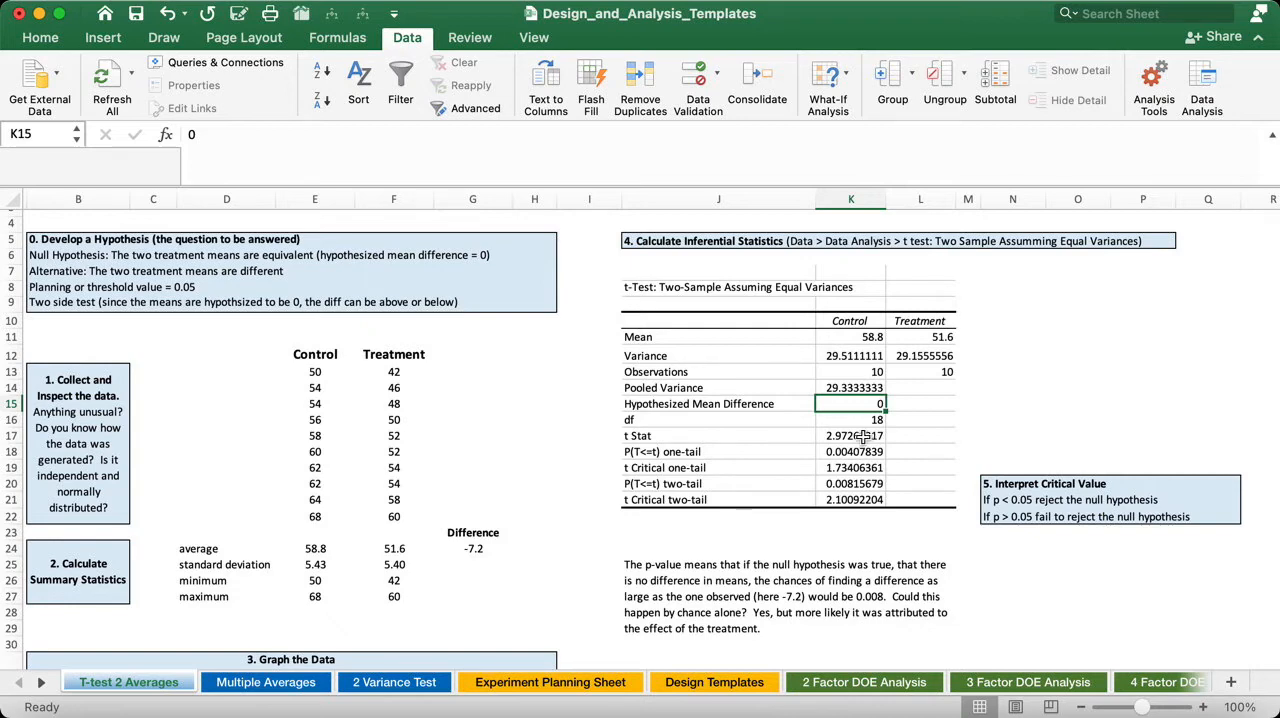
pyautogui.click(852, 422)
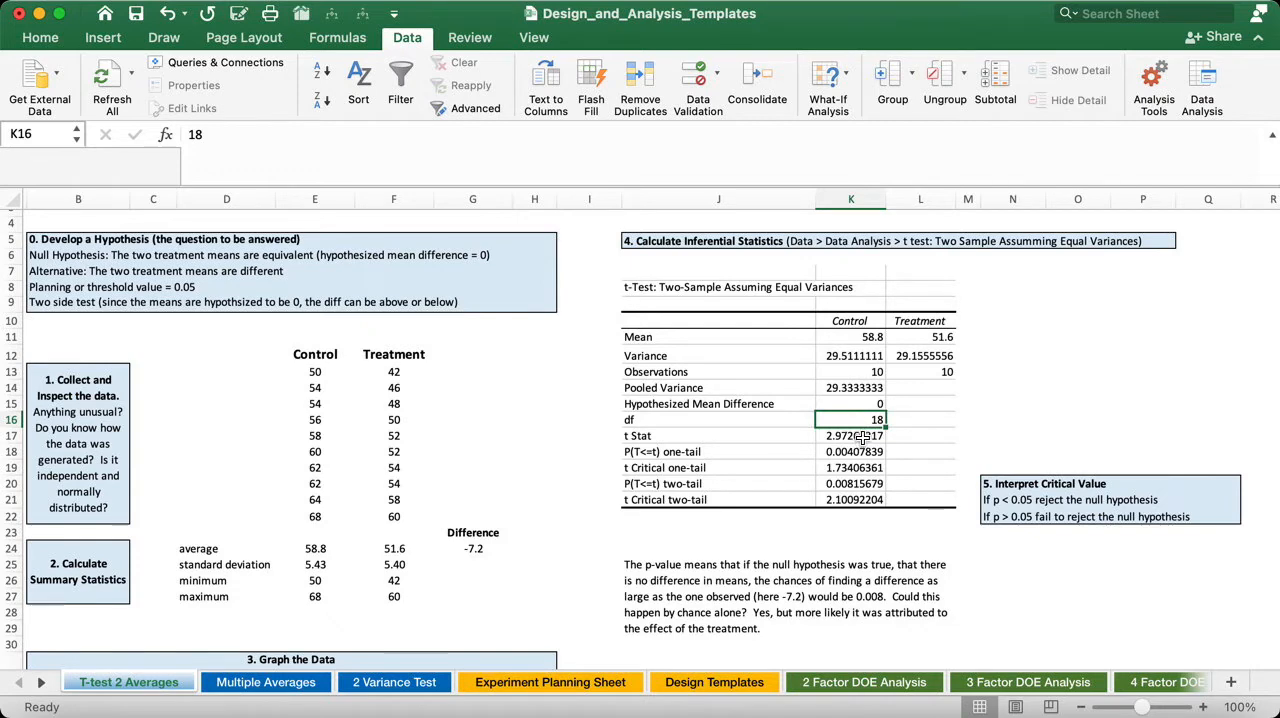
pyautogui.click(862, 437)
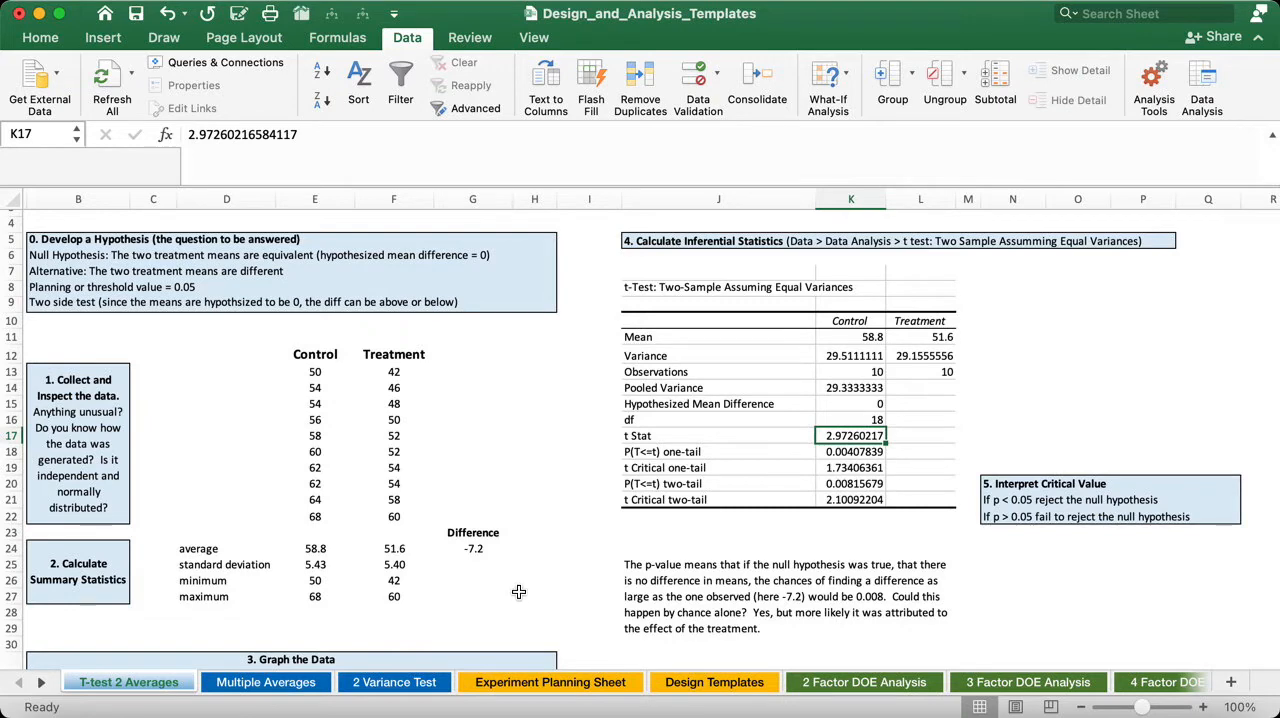
pyautogui.click(483, 551)
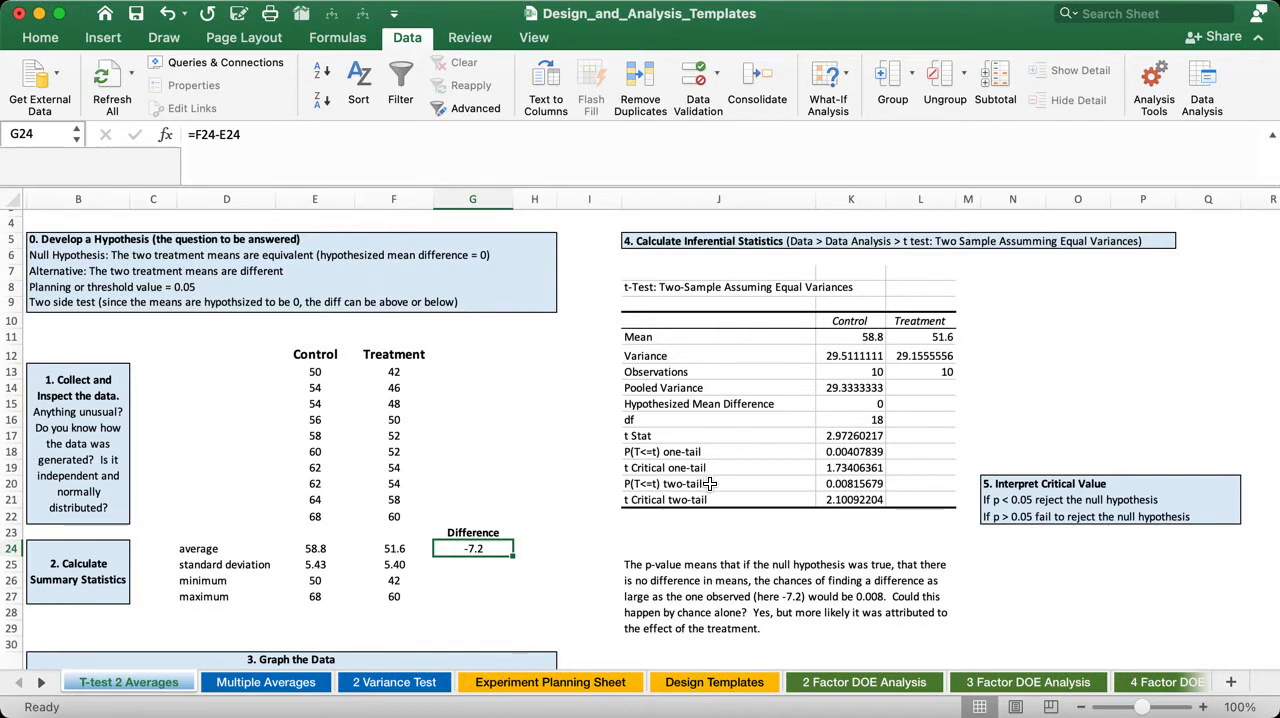
# - Highlight the P(T<=t) two-tail label and its value in the t-test results with an orange fill
pyautogui.click(658, 484)
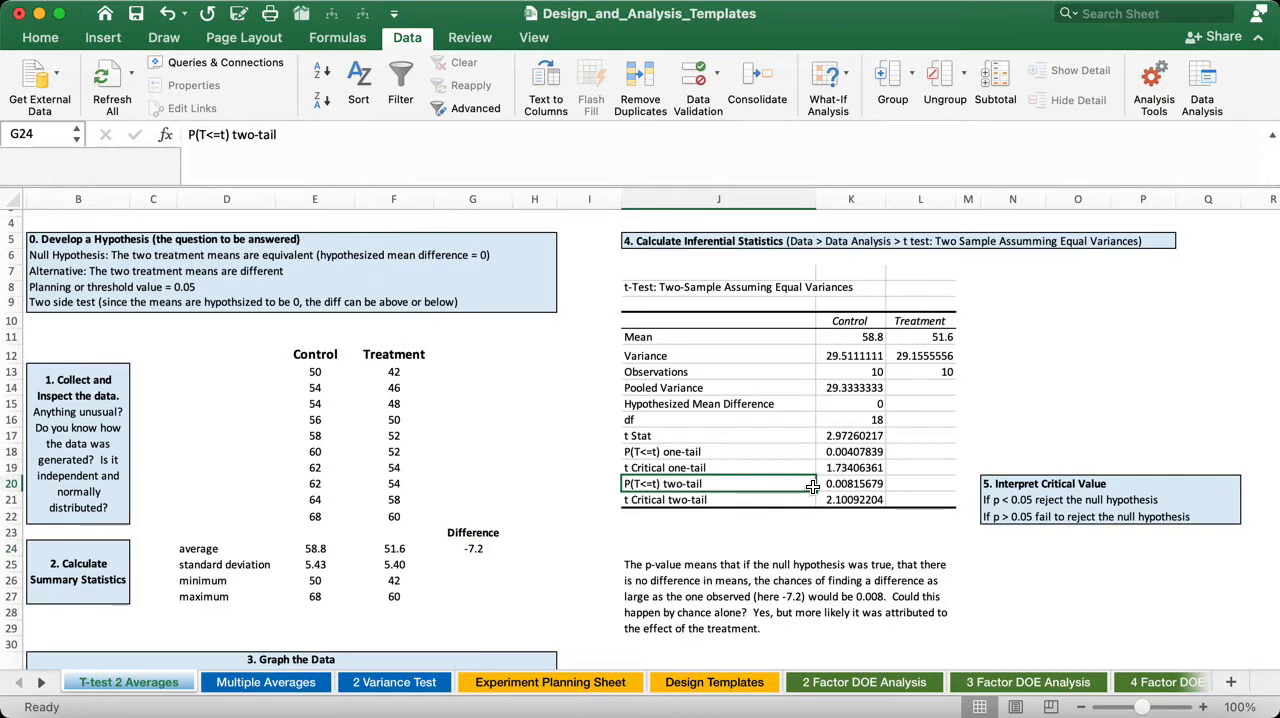
pyautogui.moveTo(812, 486); pyautogui.dragTo(838, 486)
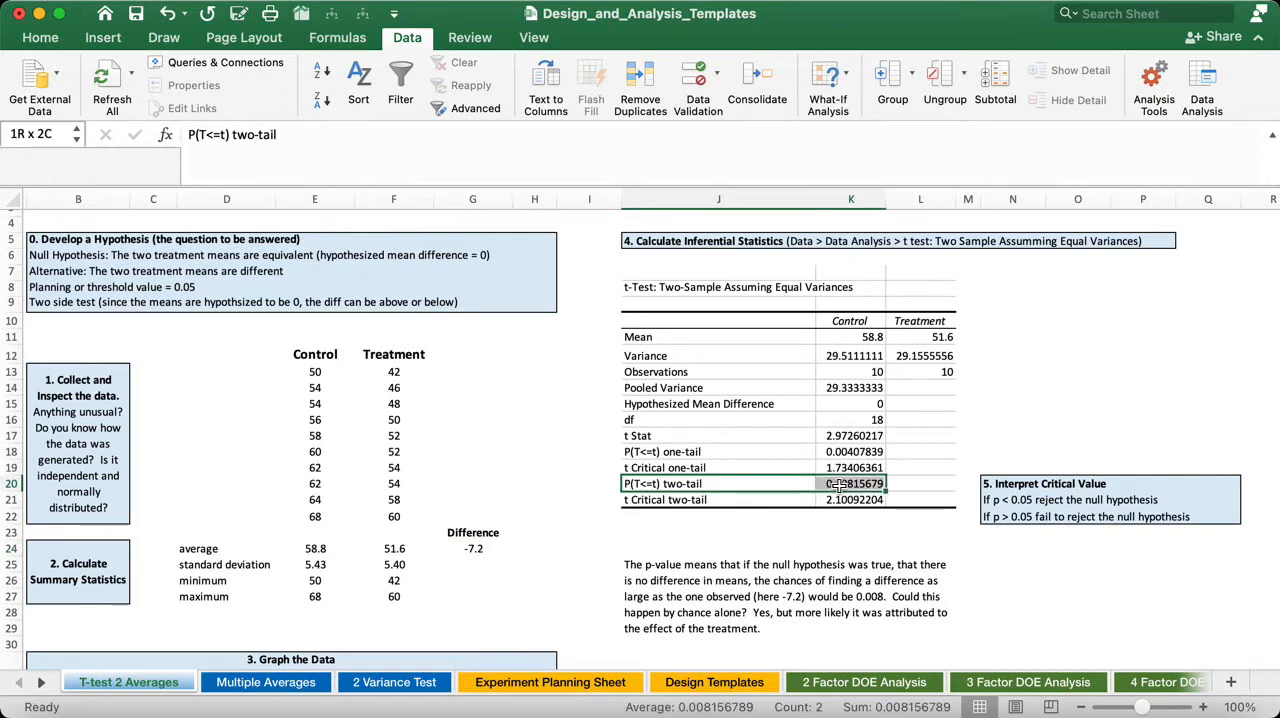
pyautogui.click(52, 42)
pyautogui.click(271, 104)
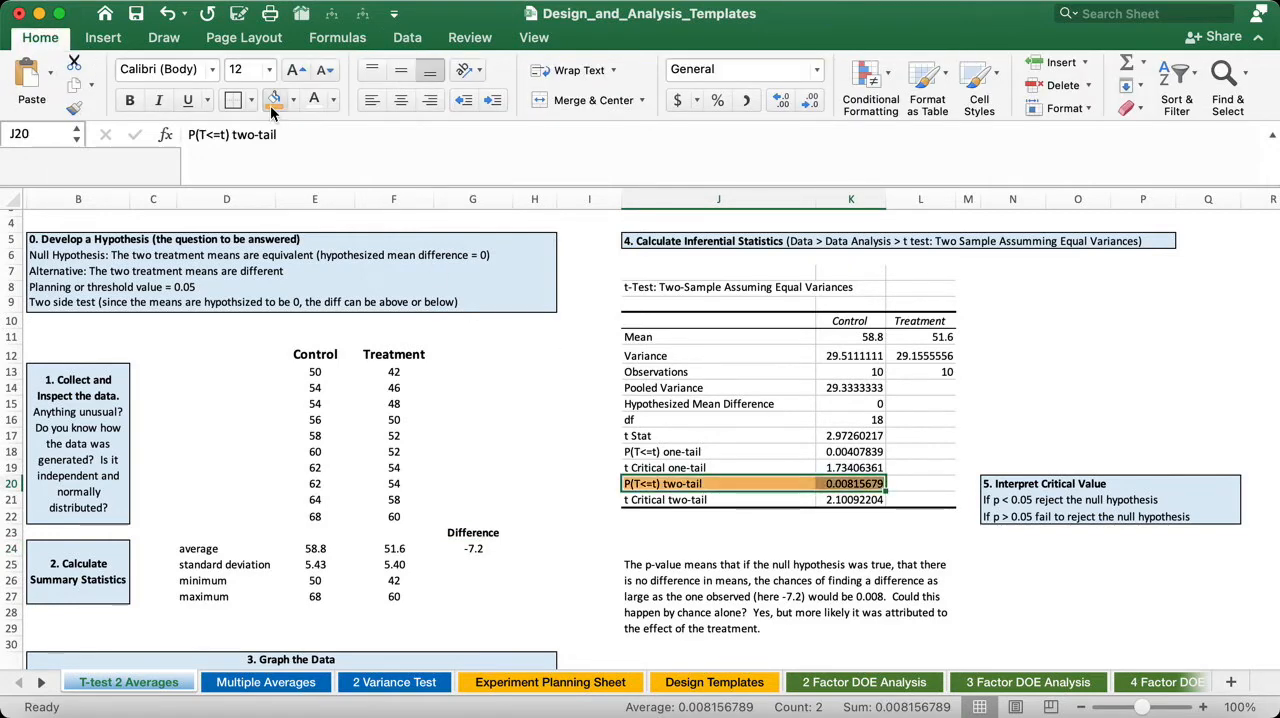
pyautogui.click(1048, 418)
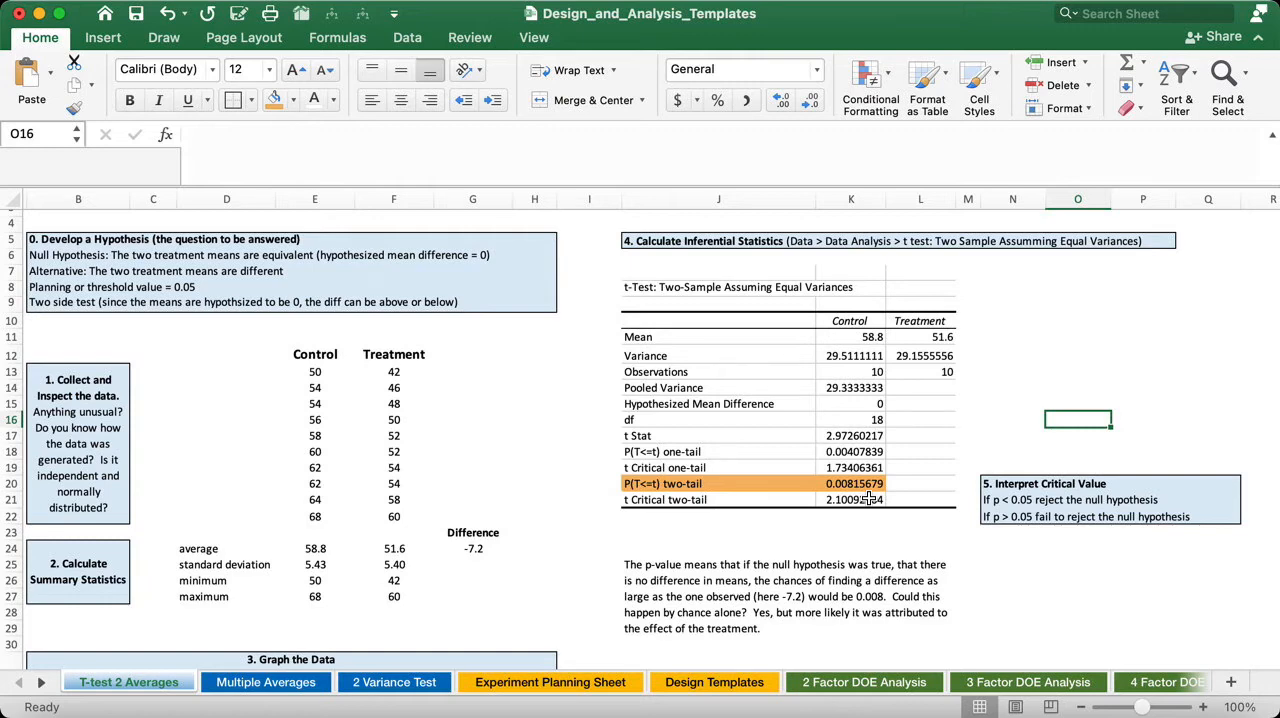
# - Review the t Stat, two-tail p-value, Control data and mean difference against the rules under Interpret Critical Value
pyautogui.click(861, 436)
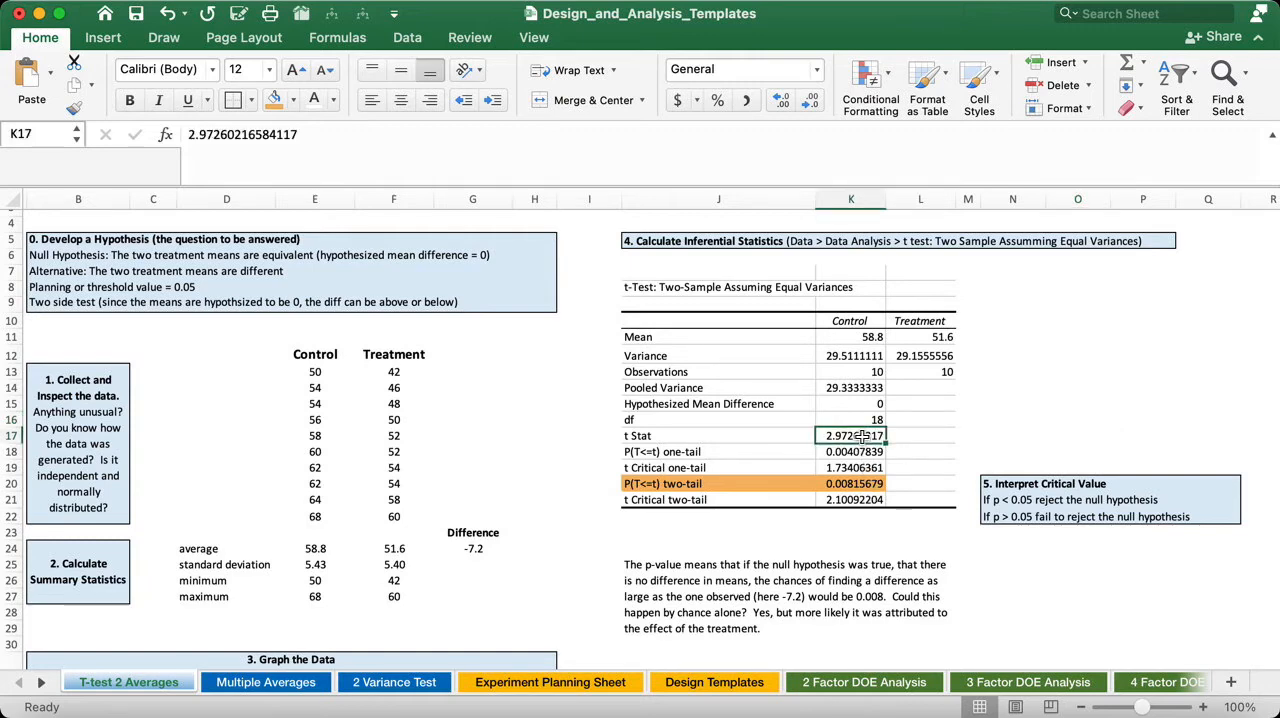
pyautogui.click(872, 484)
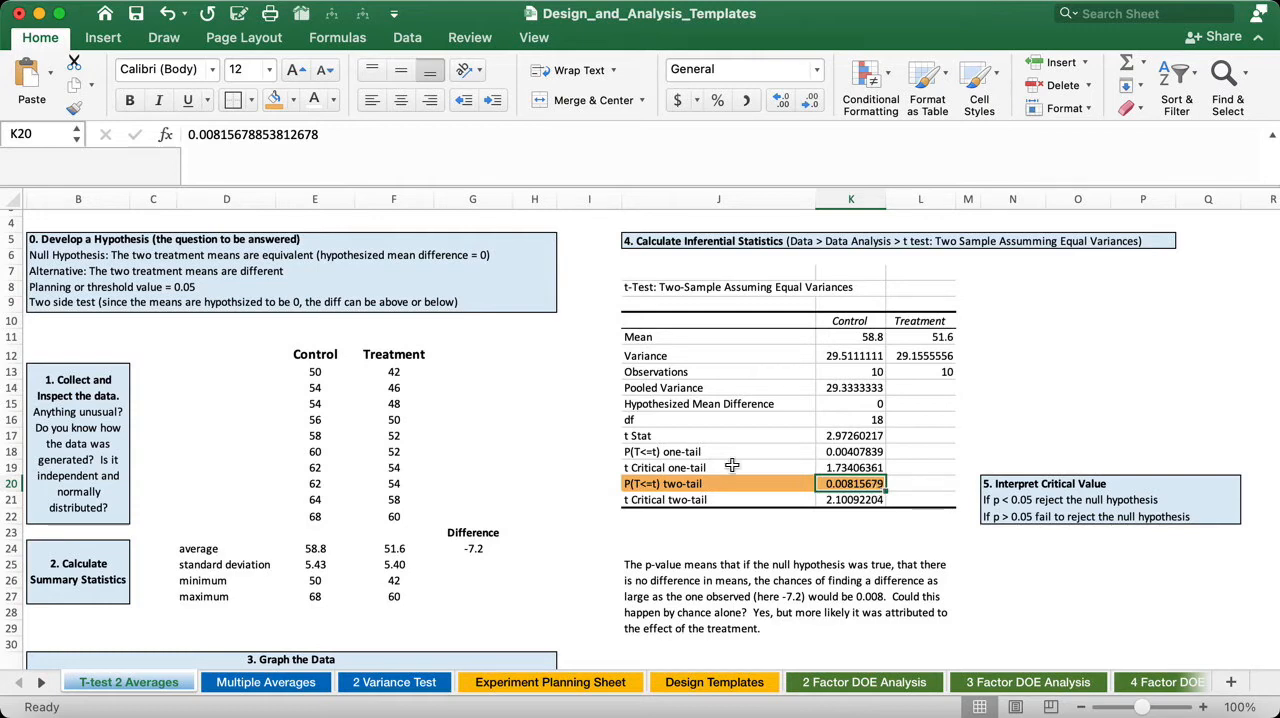
pyautogui.moveTo(312, 373); pyautogui.dragTo(331, 516)
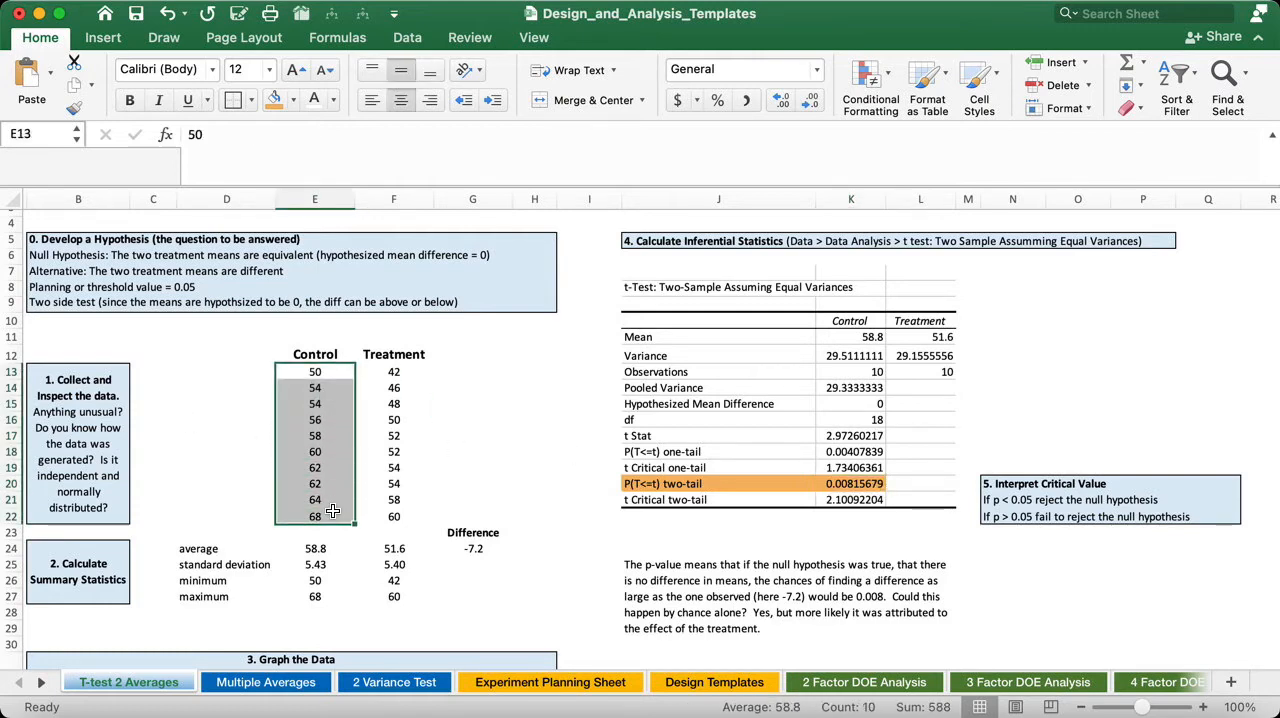
pyautogui.click(474, 550)
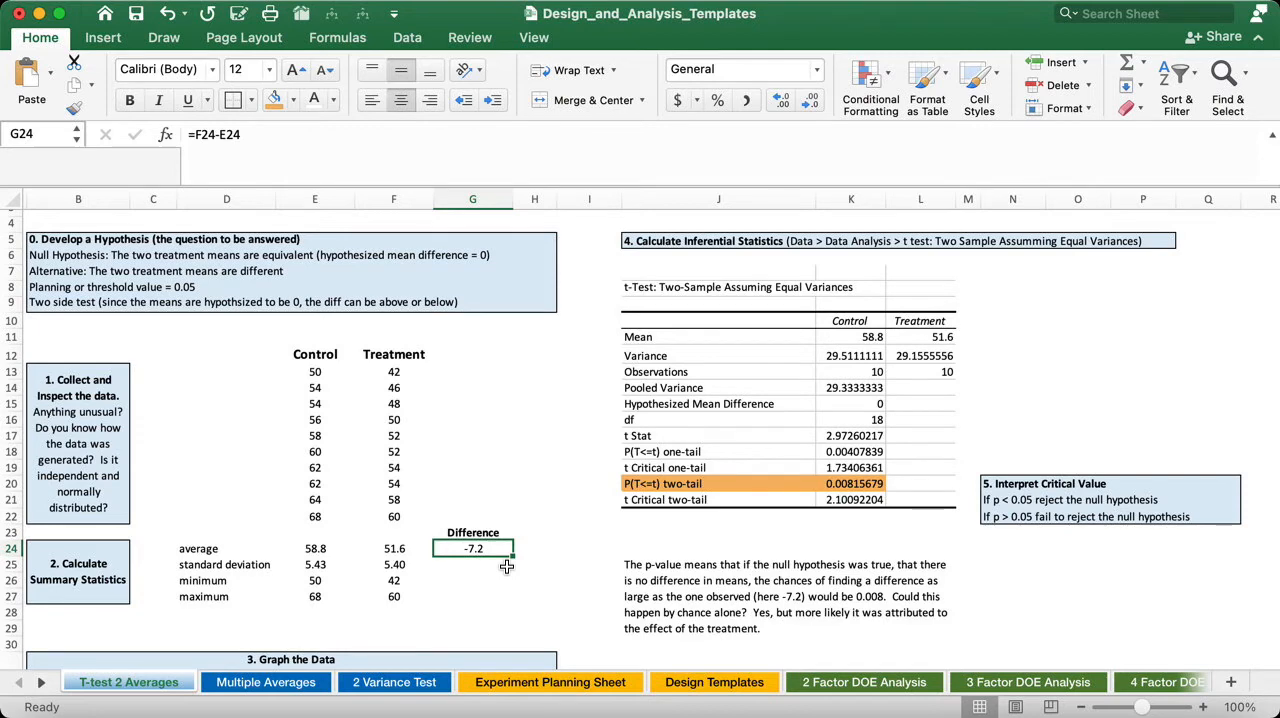
pyautogui.click(1020, 502)
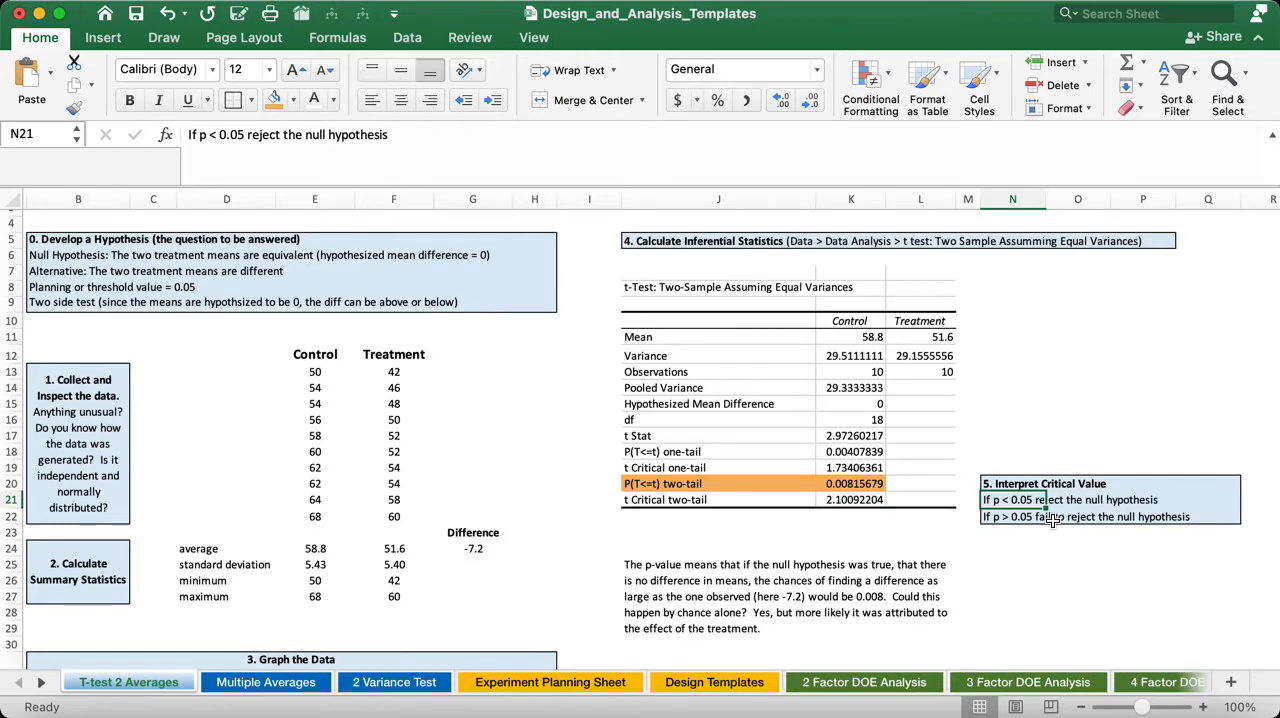
pyautogui.click(1045, 520)
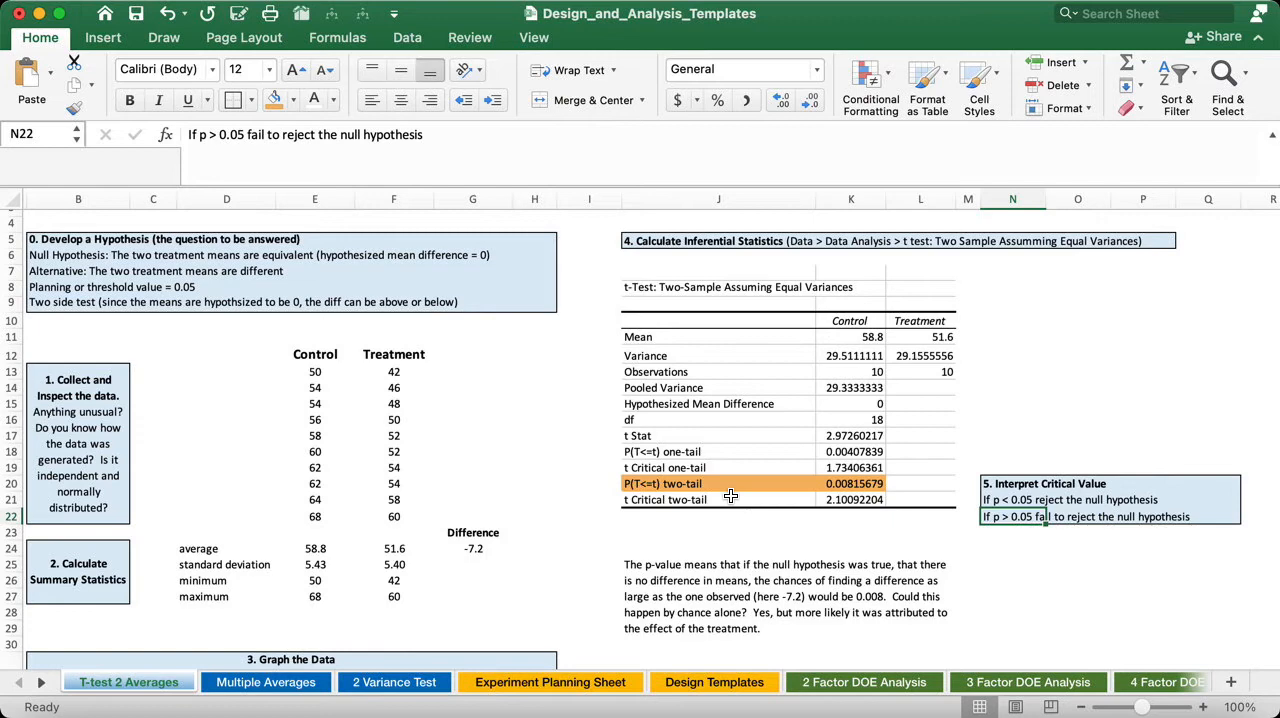
pyautogui.click(464, 549)
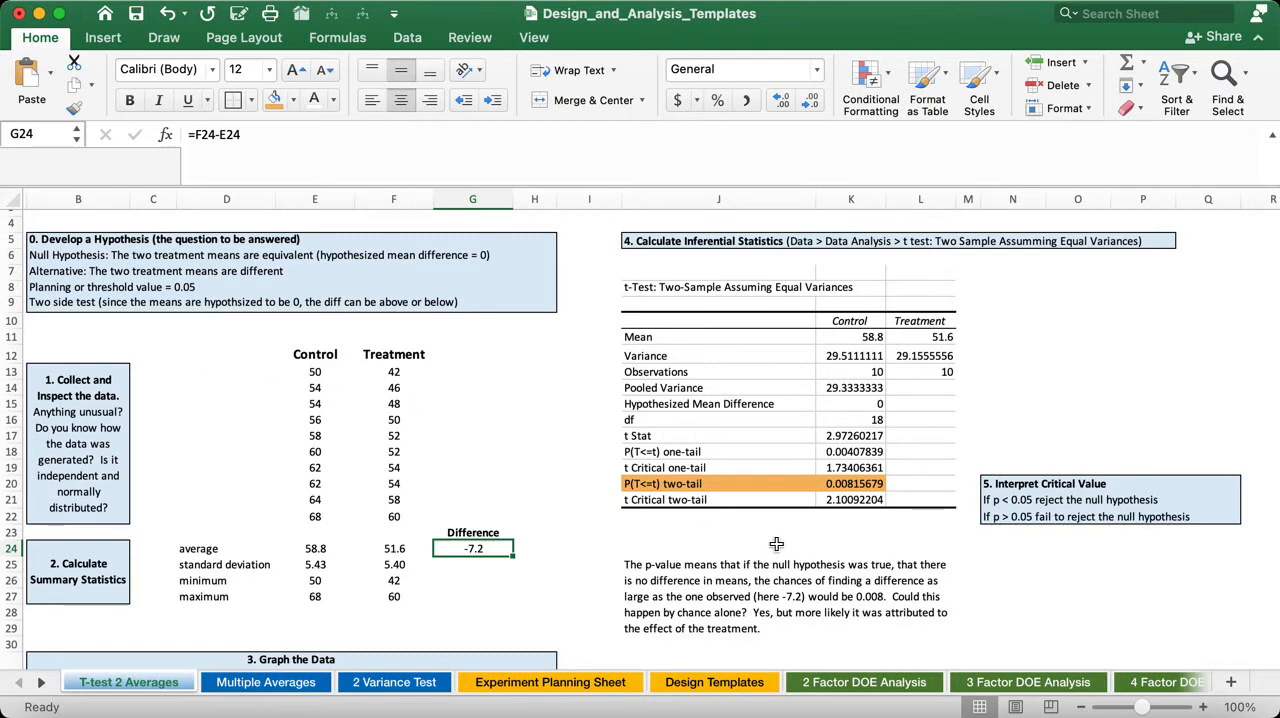
pyautogui.click(485, 569)
pyautogui.click(484, 548)
# - Examine the Control and Treatment data and the one-tail p-value on the 2 Variance Test sheet, returning to T-test 2 Averages
pyautogui.click(421, 683)
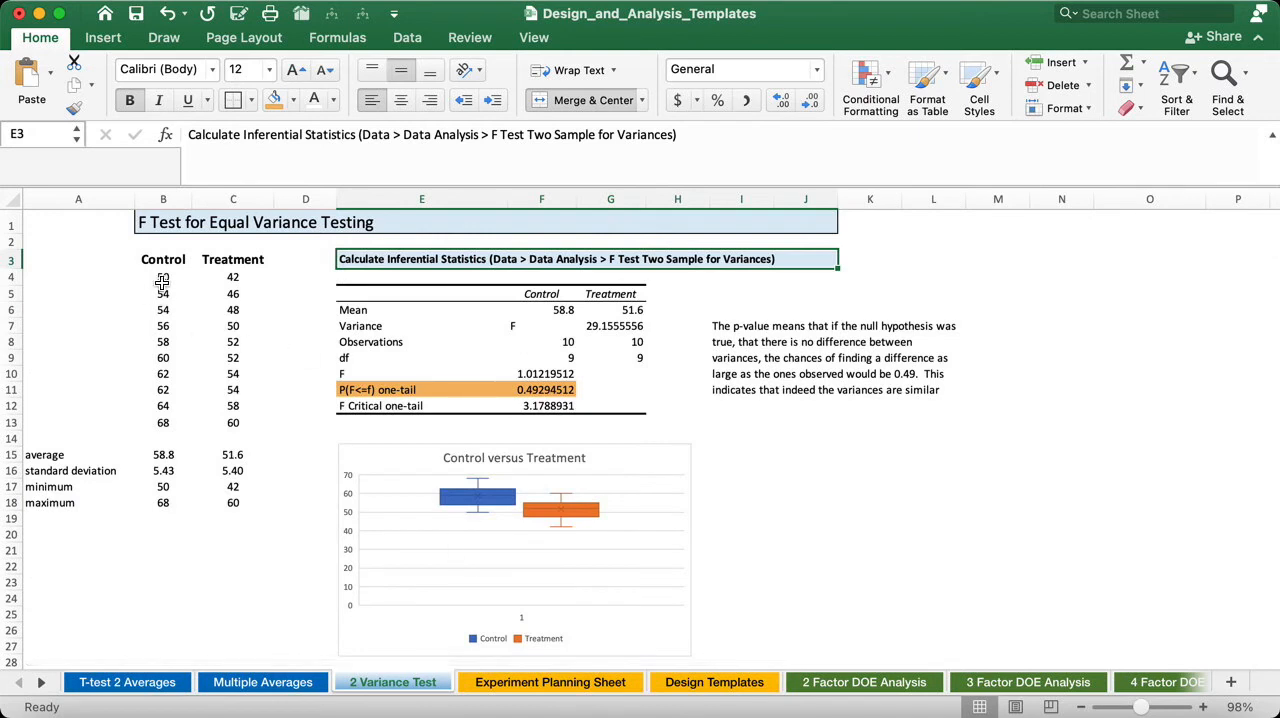
pyautogui.moveTo(162, 282); pyautogui.dragTo(230, 418)
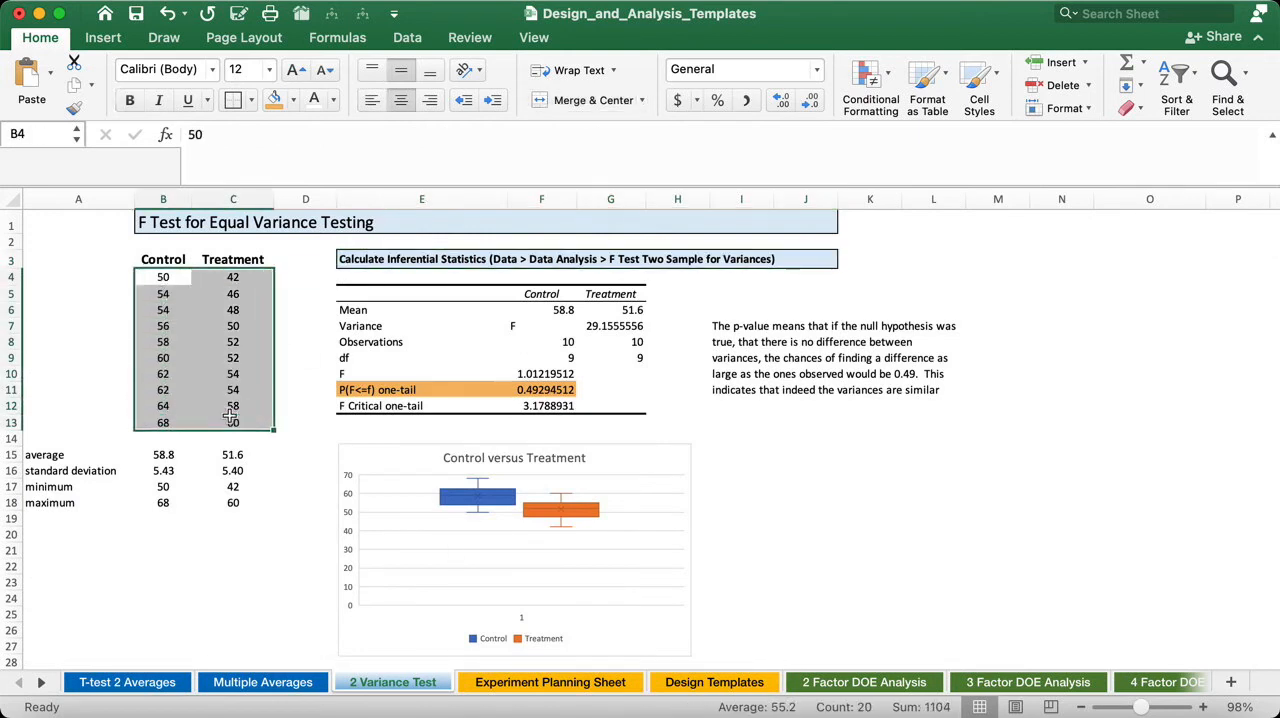
pyautogui.click(401, 390)
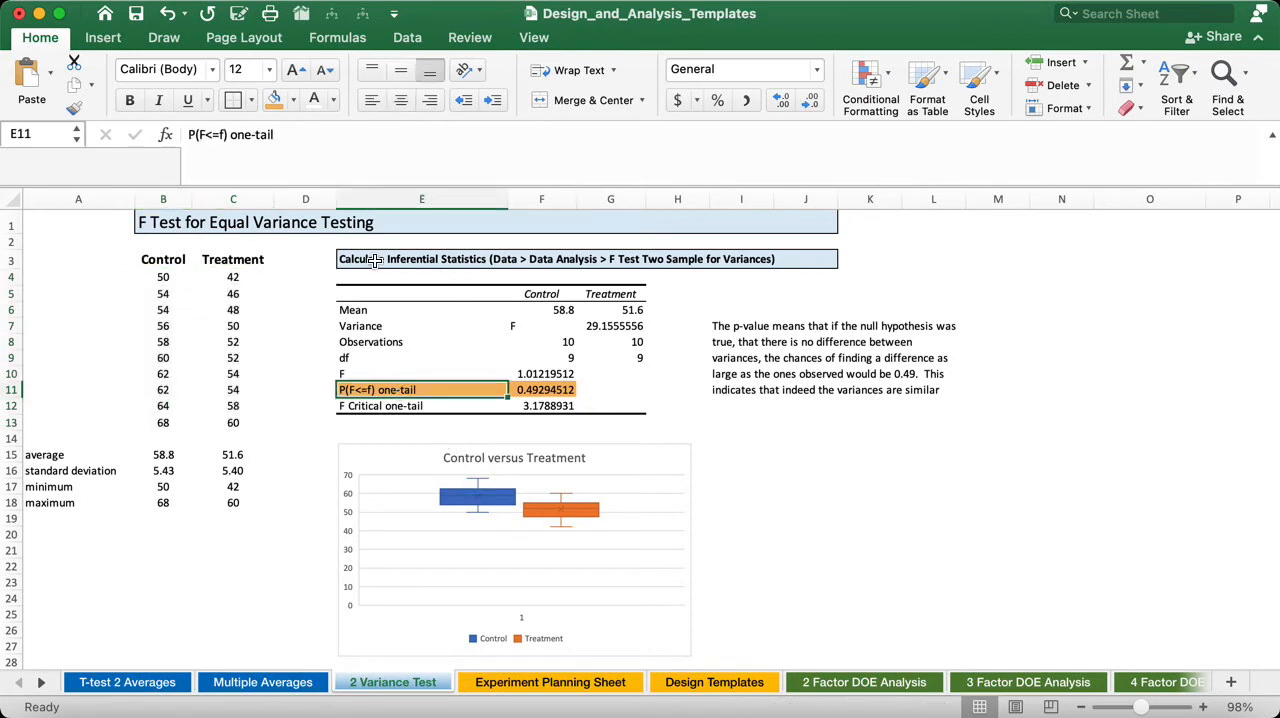
pyautogui.click(566, 390)
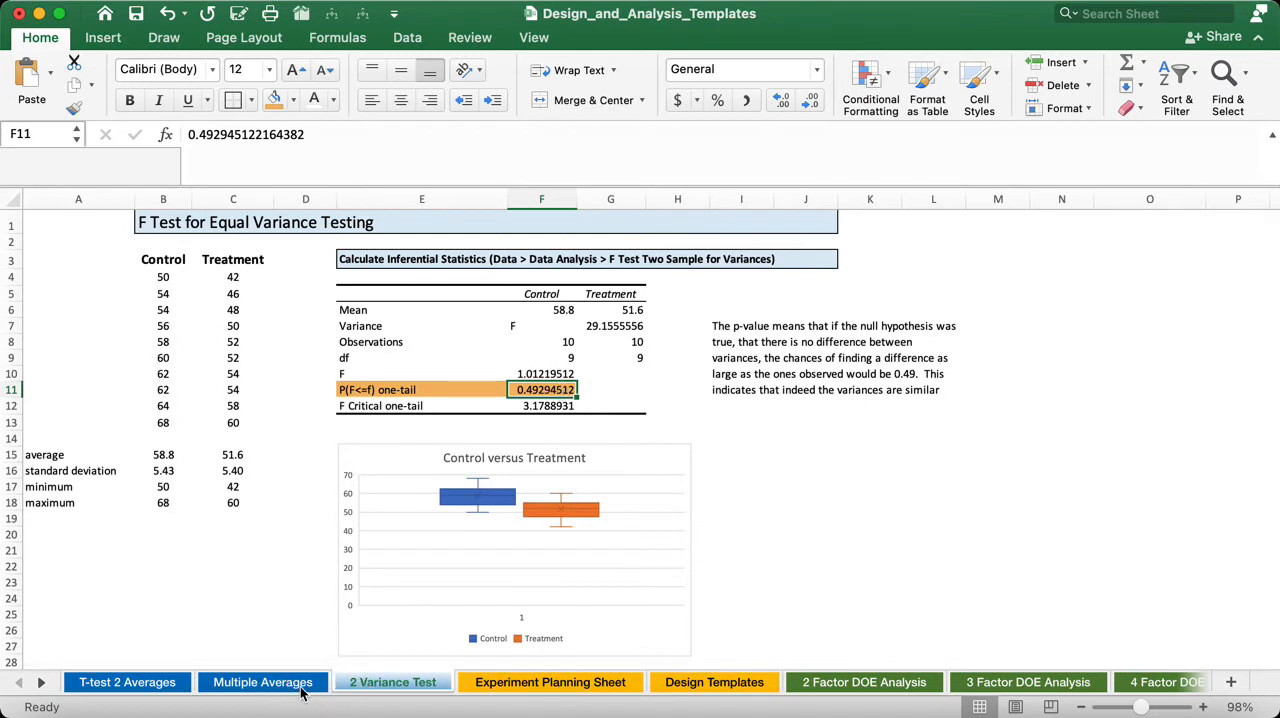
pyautogui.click(93, 683)
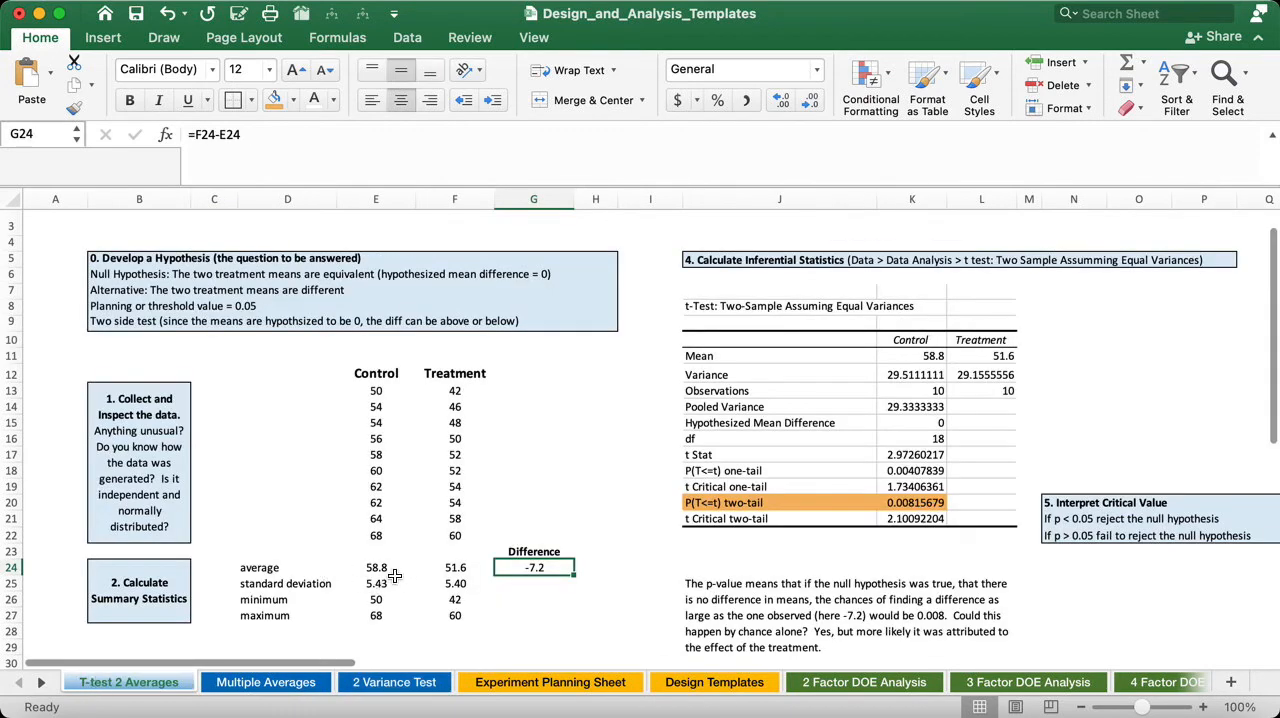
# - Examine the summary statistics, box plots and single-factor ANOVA results on the Multiple Averages sheet, returning to T-test 2 Averages
pyautogui.click(306, 683)
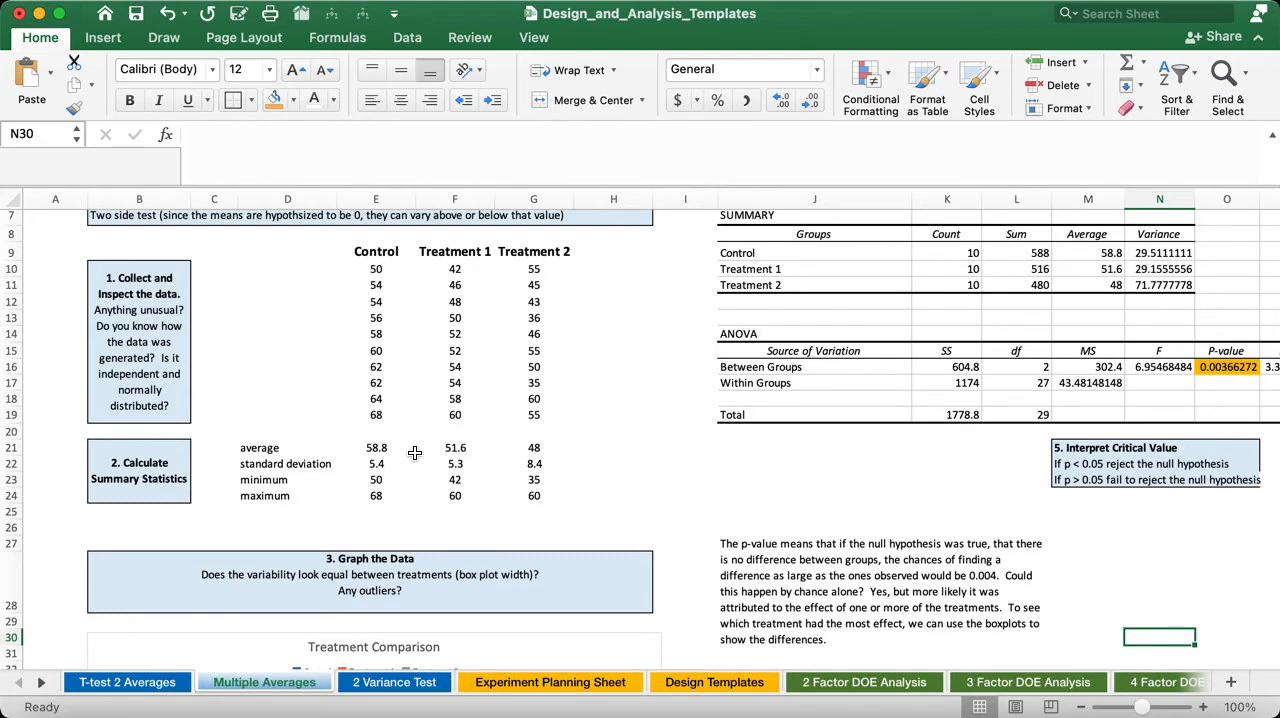
pyautogui.scroll(-5, 414, 453)
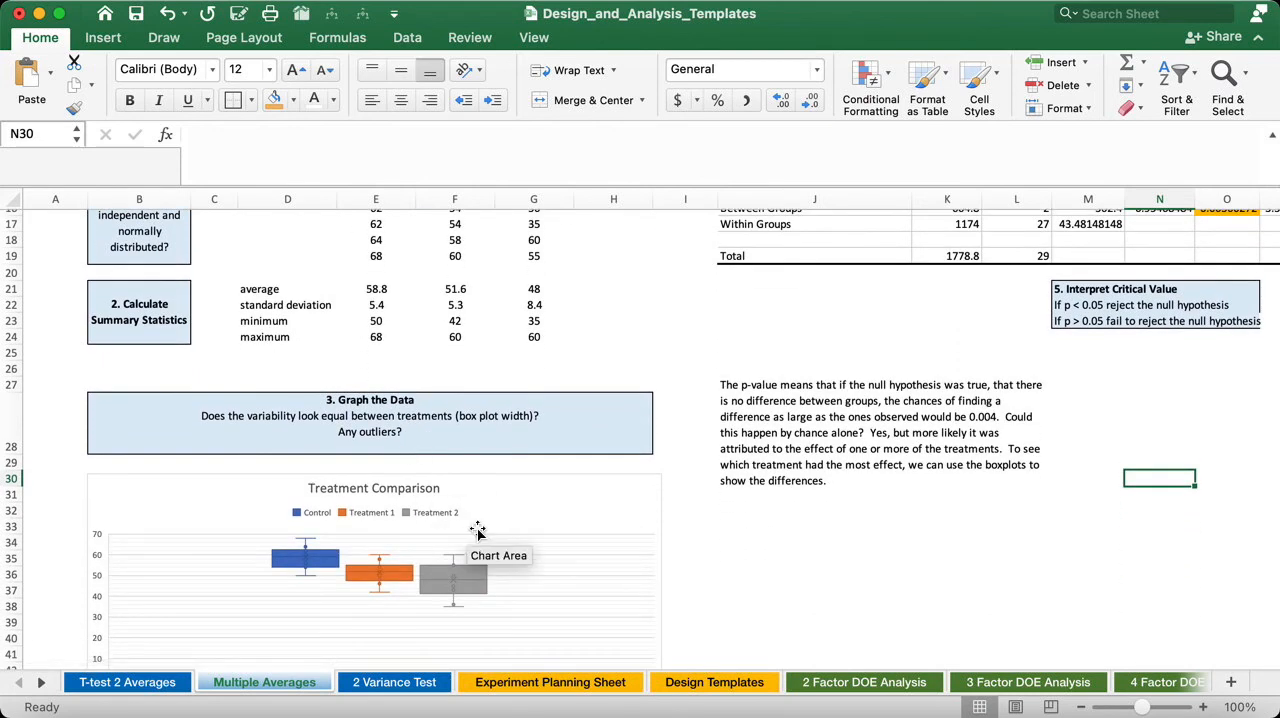
pyautogui.scroll(3, 477, 531)
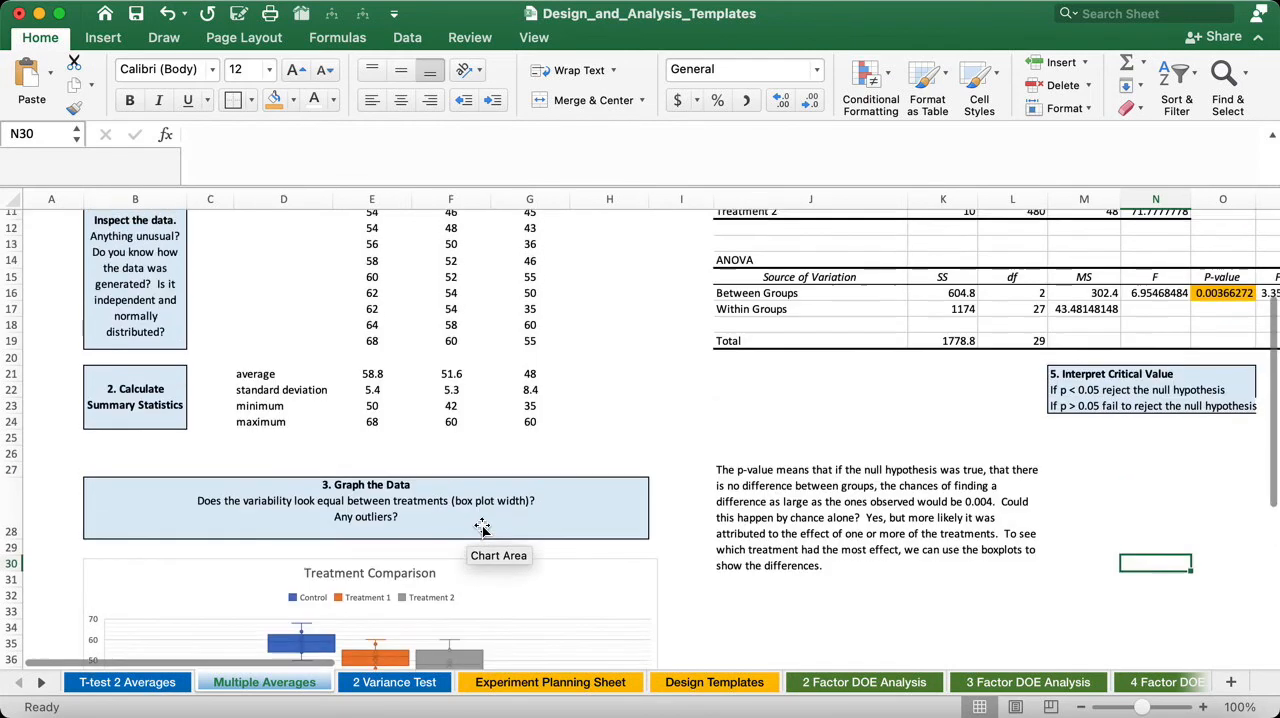
pyautogui.scroll(5, 835, 420)
pyautogui.hscroll(2, 839, 409)
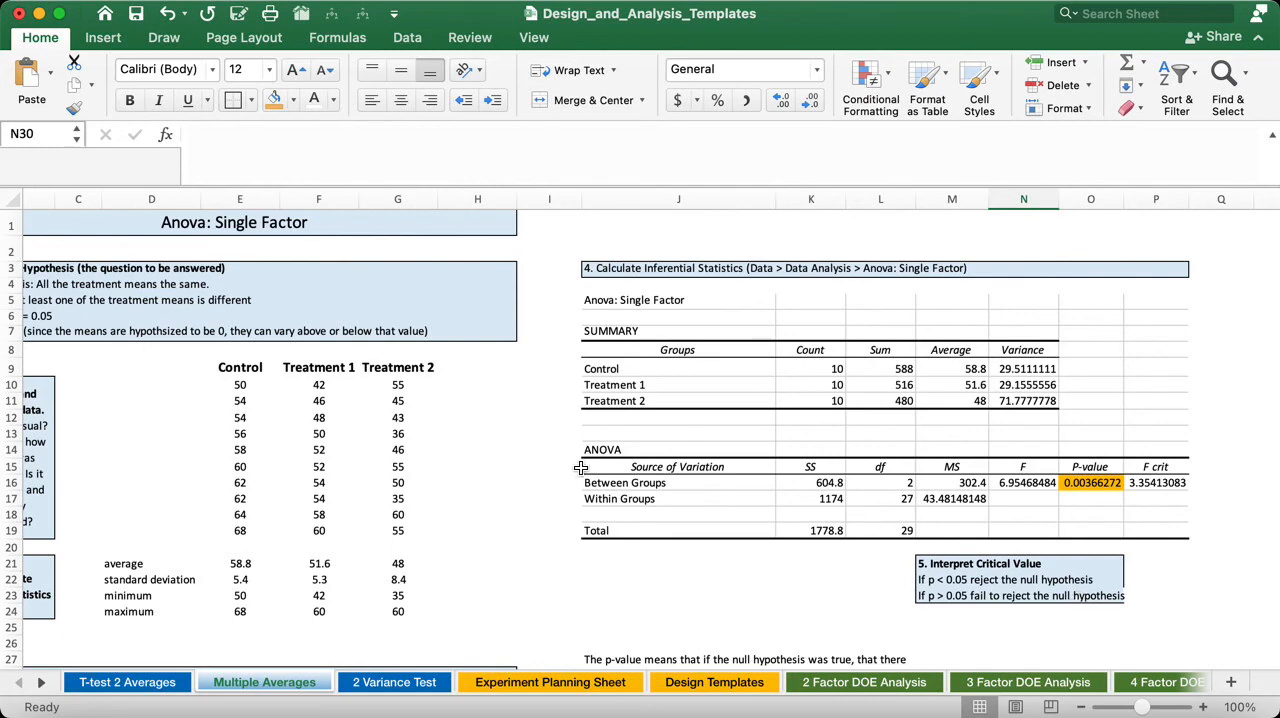
pyautogui.scroll(-5, 581, 468)
pyautogui.hscroll(-1, 580, 468)
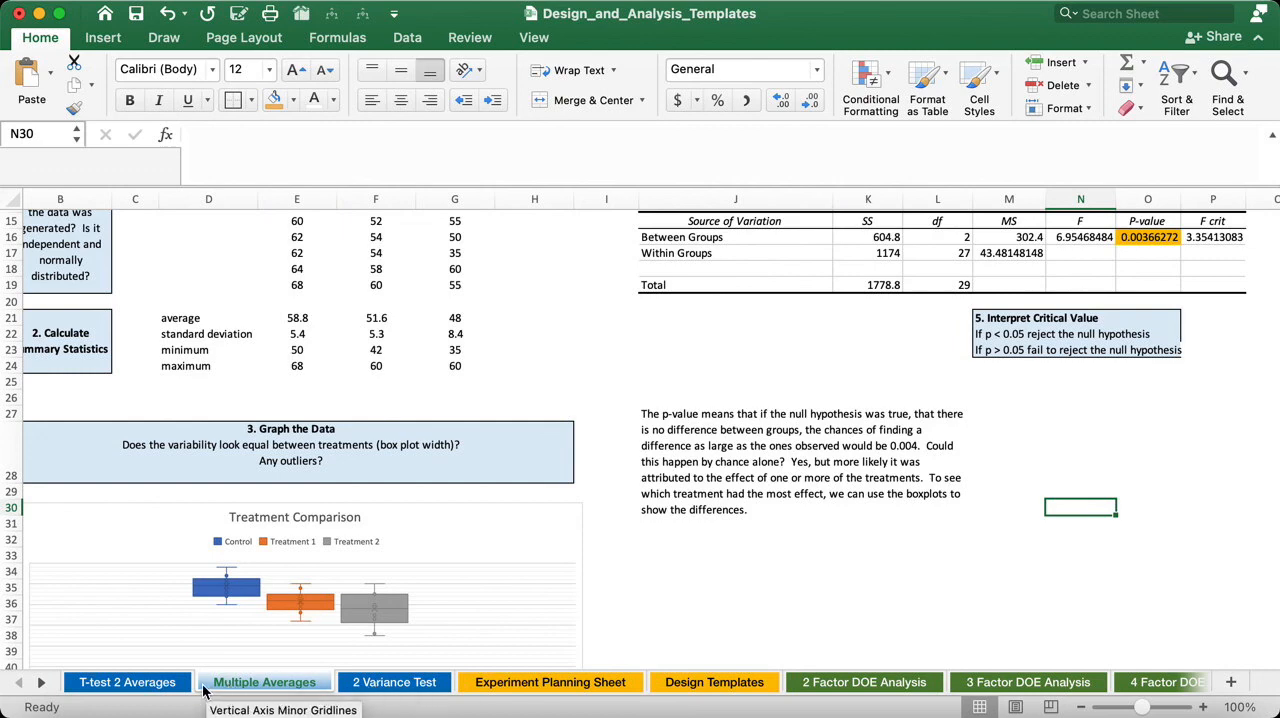
pyautogui.click(161, 684)
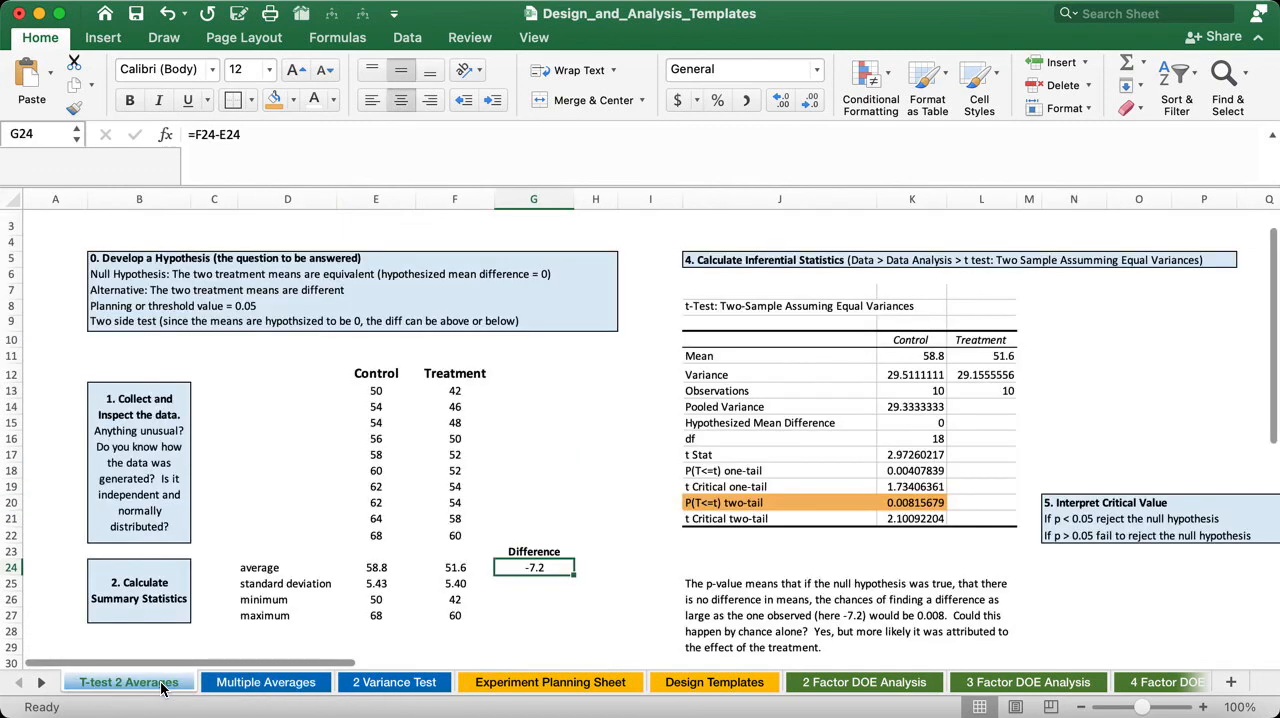